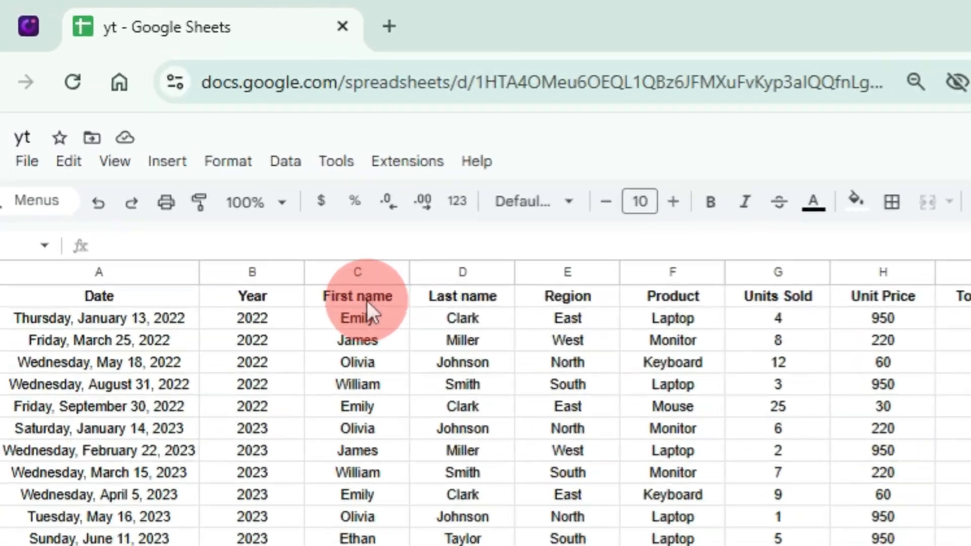
Insert one empty column directly before the Region column and select its first data cell, E2
left_click(209, 173)
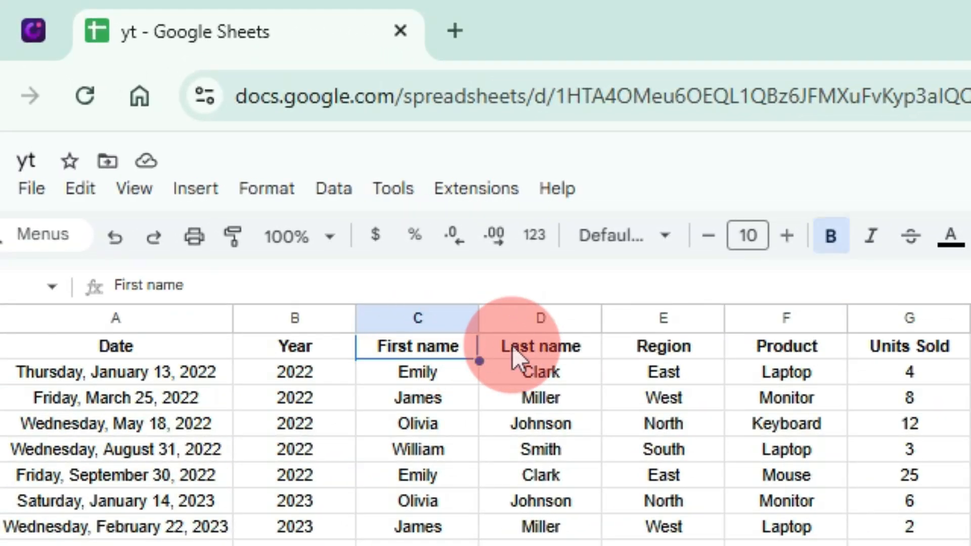
left_click(533, 347)
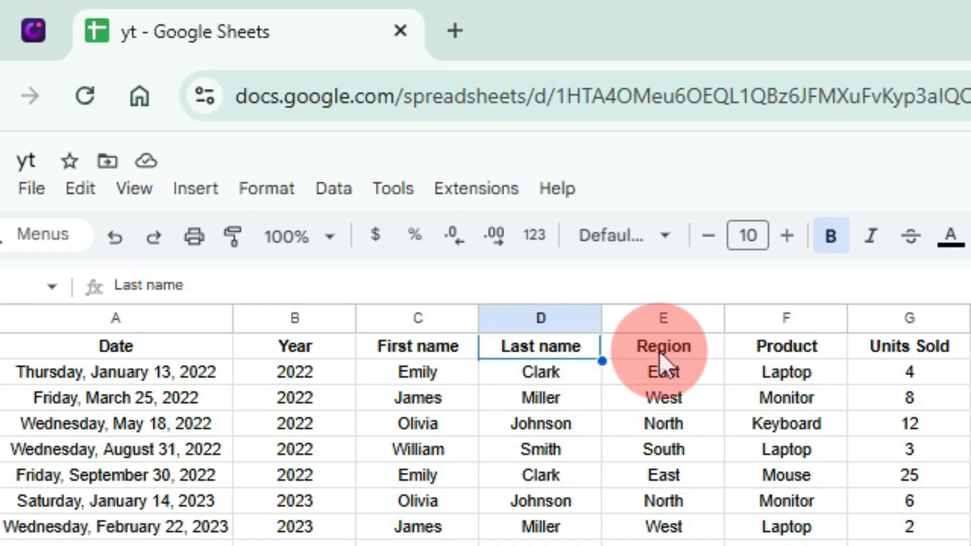
left_click(660, 320)
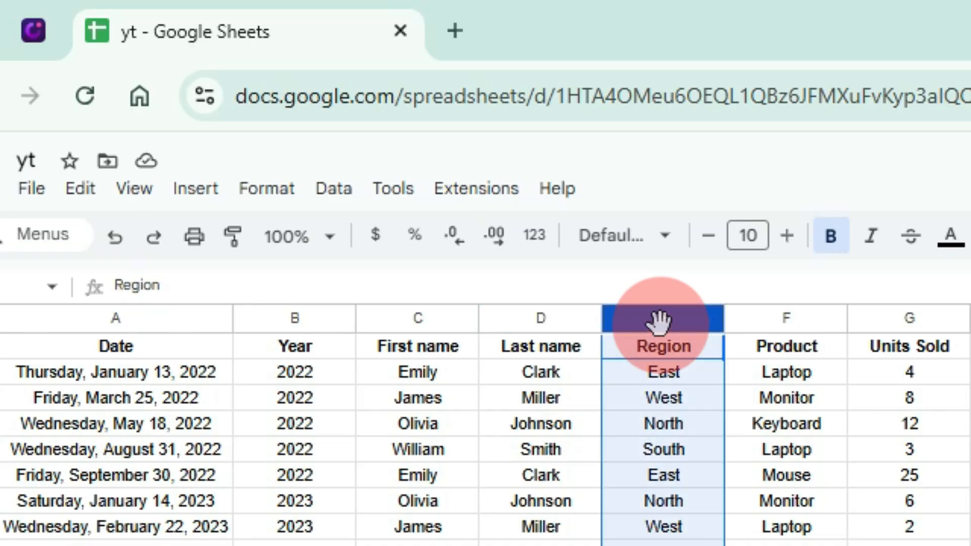
right_click(660, 321)
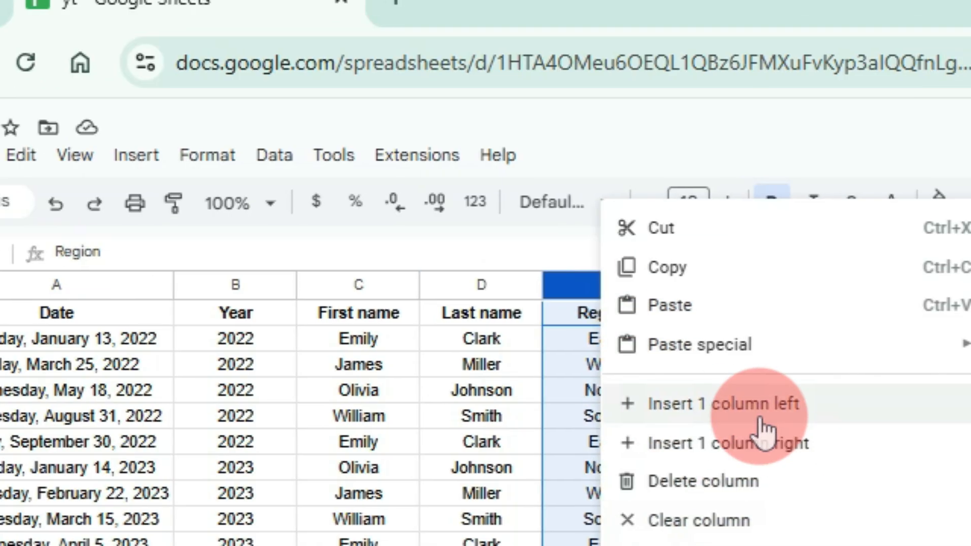
left_click(762, 420)
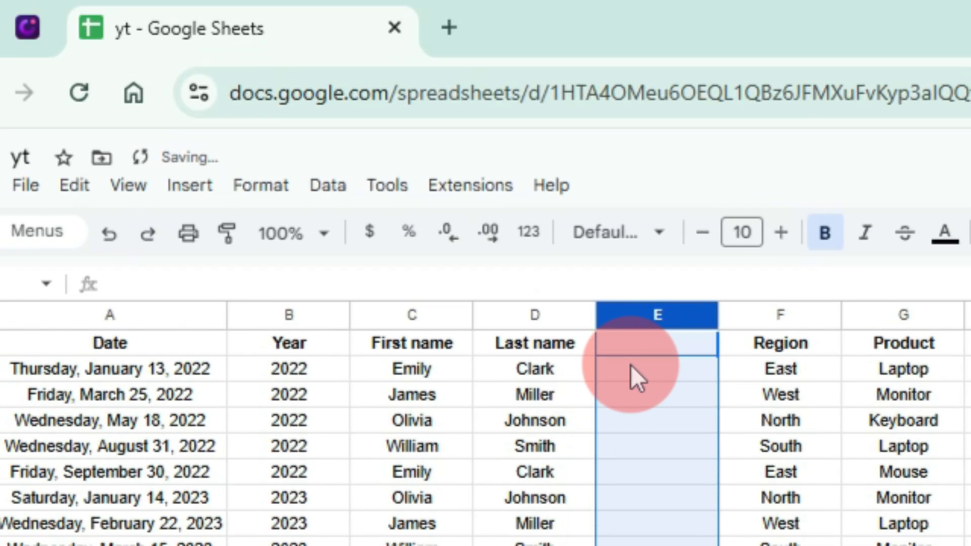
left_click(388, 229)
type("=")
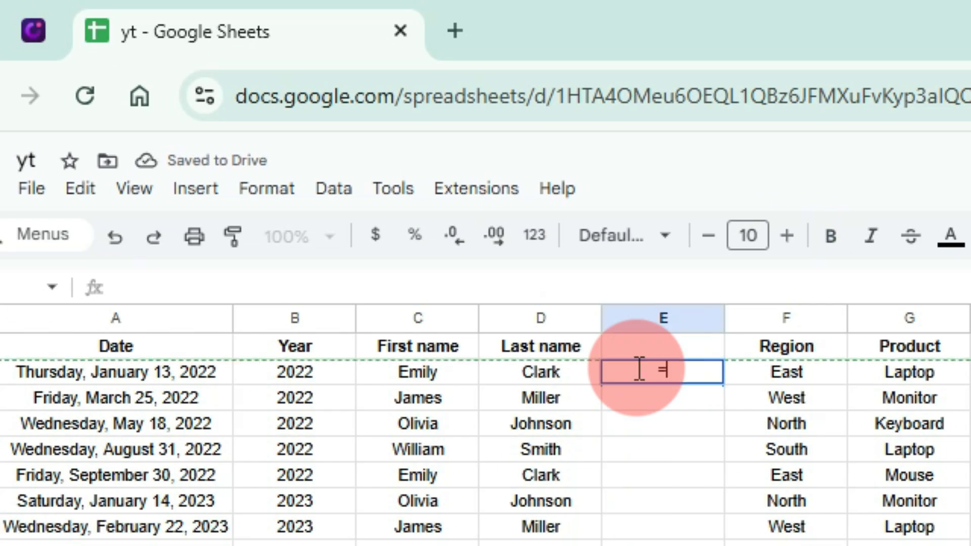
type("ؤخىؤش")
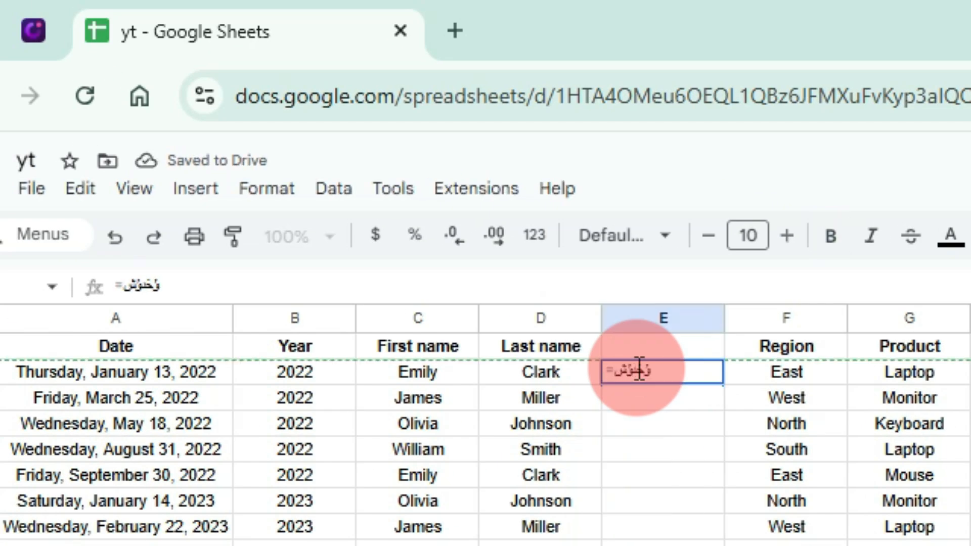
key("BackSpace")
key("BackSpace")
key("BackSpace")
key("BackSpace")
key("BackSpace")
key("BackSpace")
type("con")
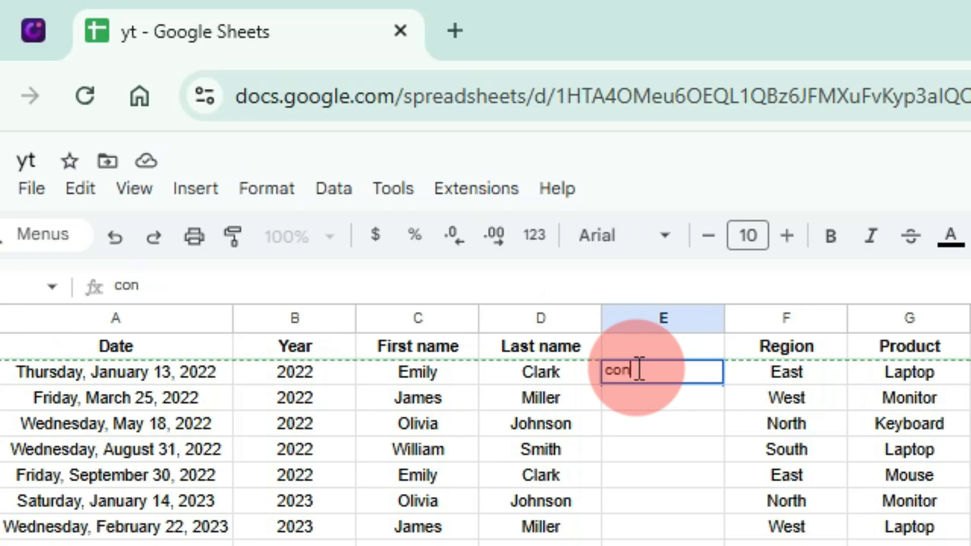
key("BackSpace")
key("BackSpace")
key("BackSpace")
Enter =CONCATENATE(C2," ",D2) in E2 to join first and last names, and accept the suggested autofill for the remaining rows
type("=con")
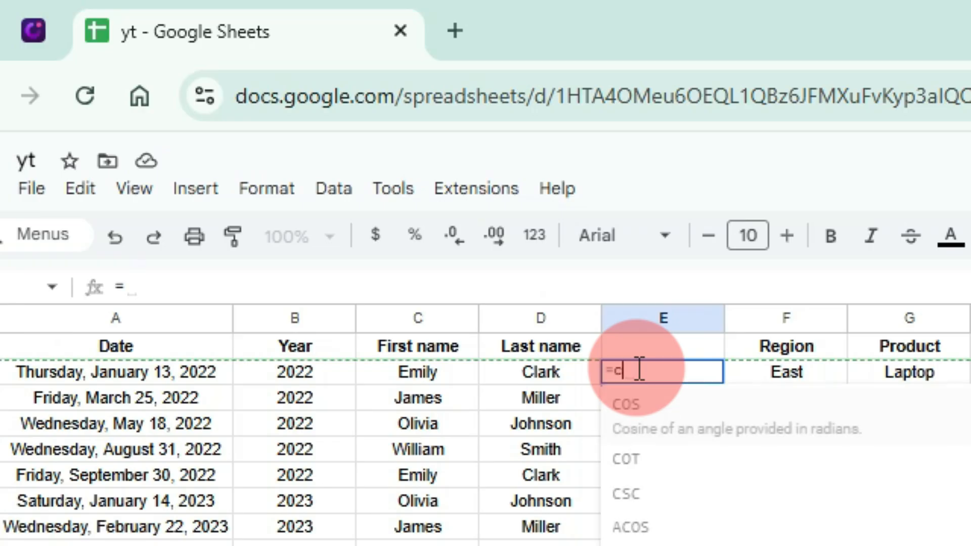
type("cate")
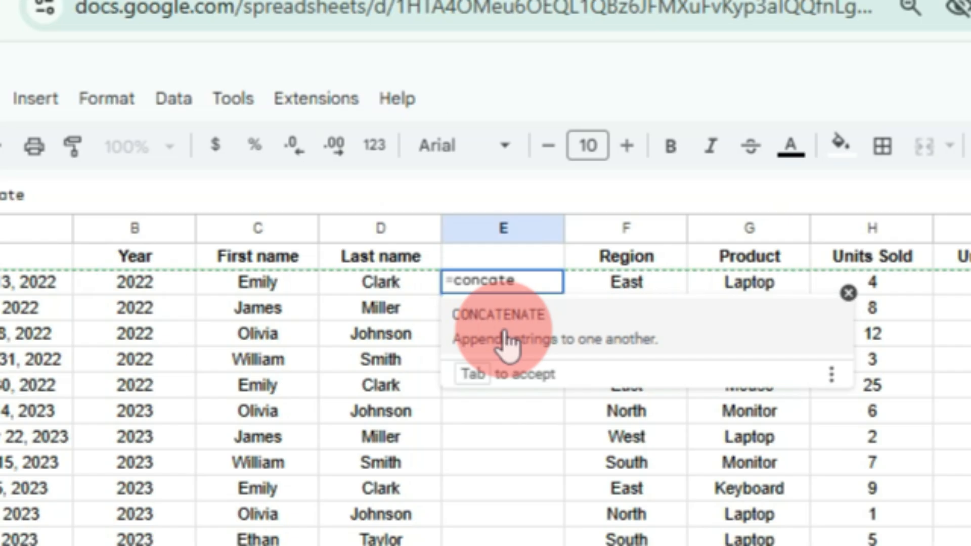
left_click(667, 434)
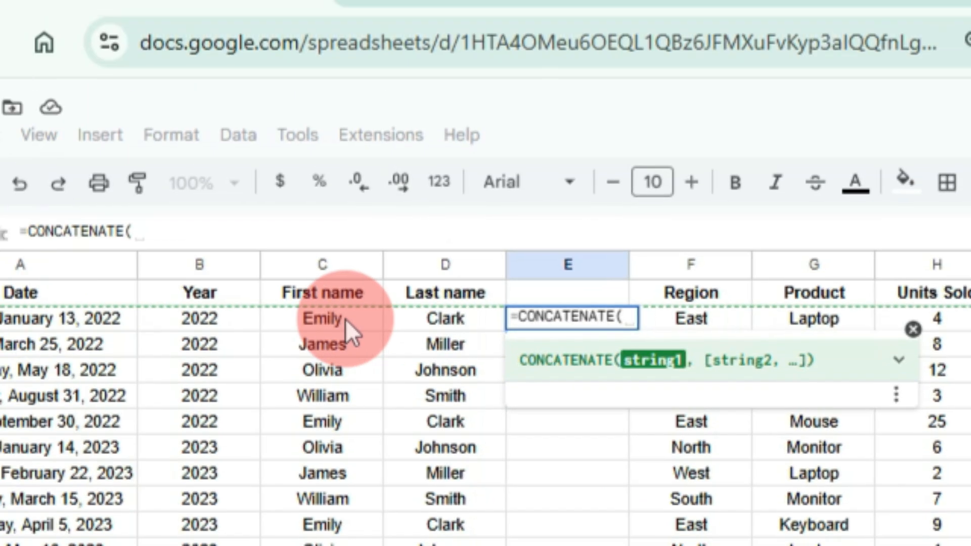
left_click(441, 372)
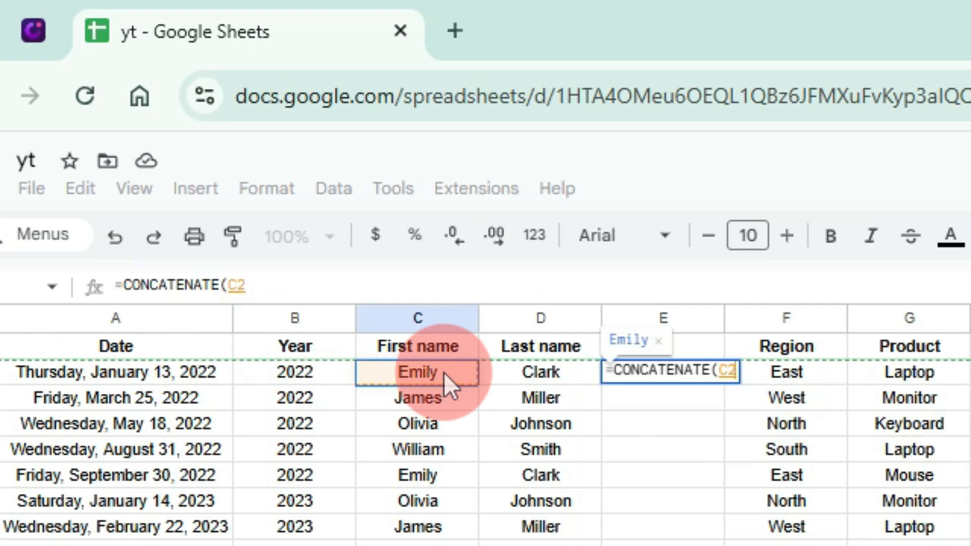
type(",")
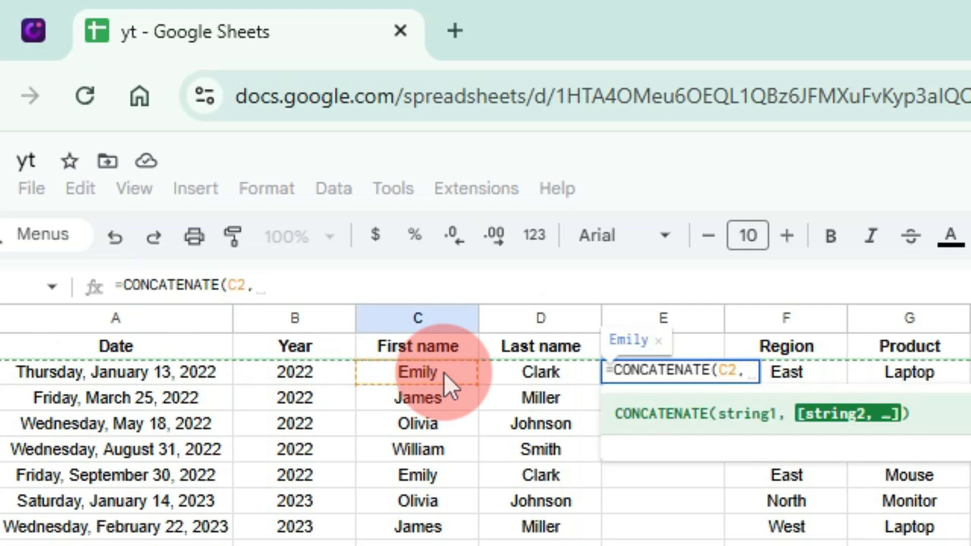
type("\"\"")
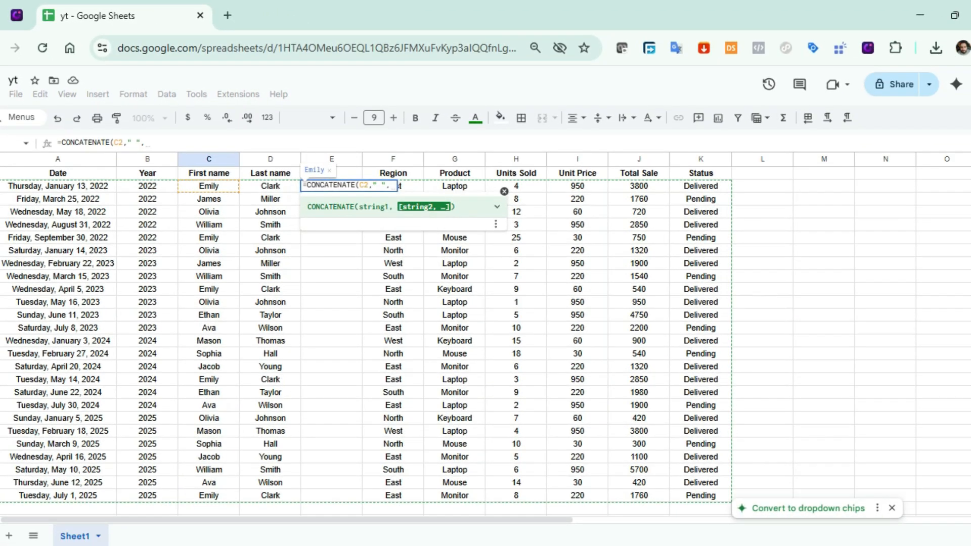
type(" ,")
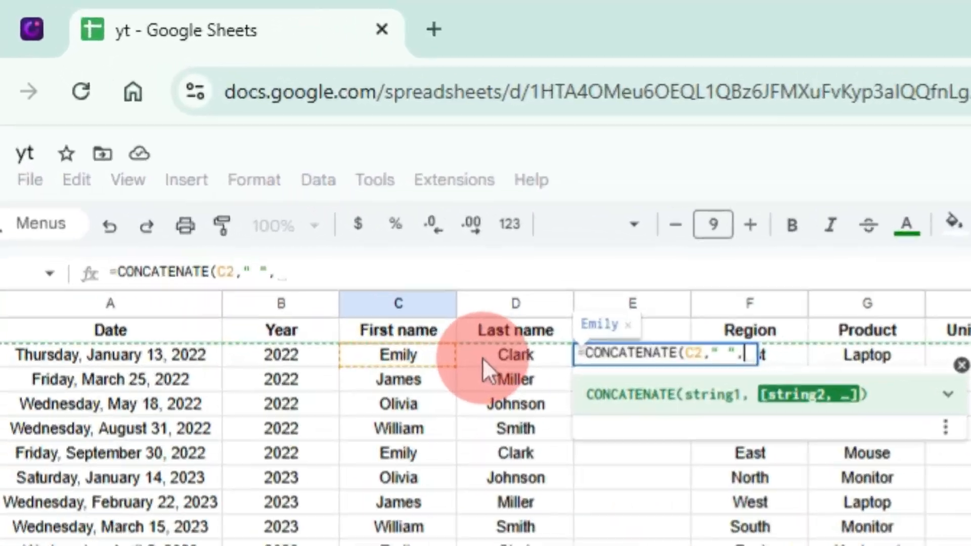
left_click(243, 185)
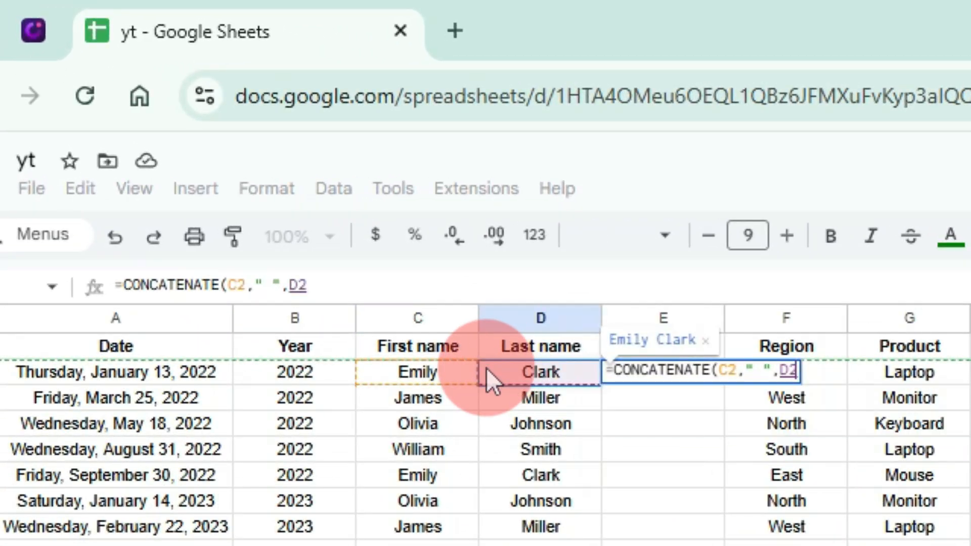
key("Return")
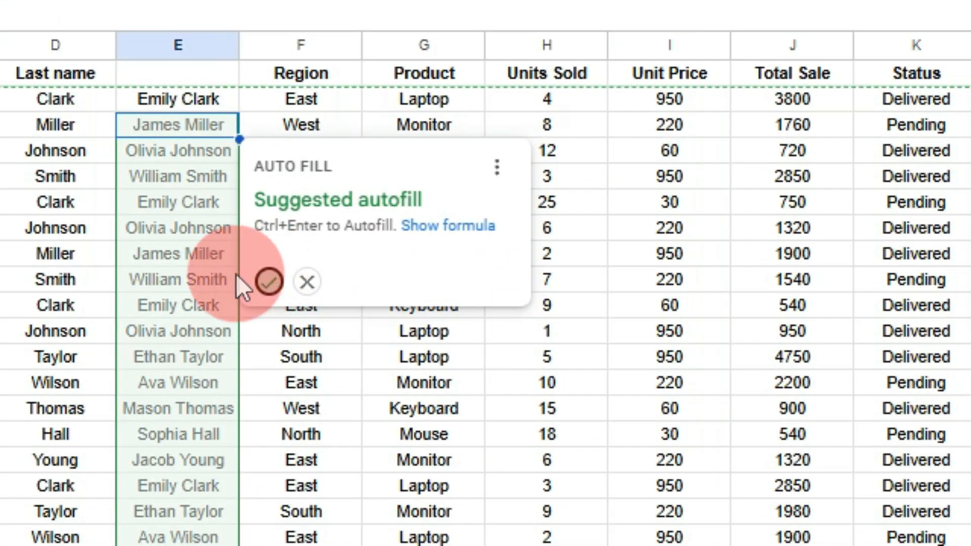
left_click(309, 304)
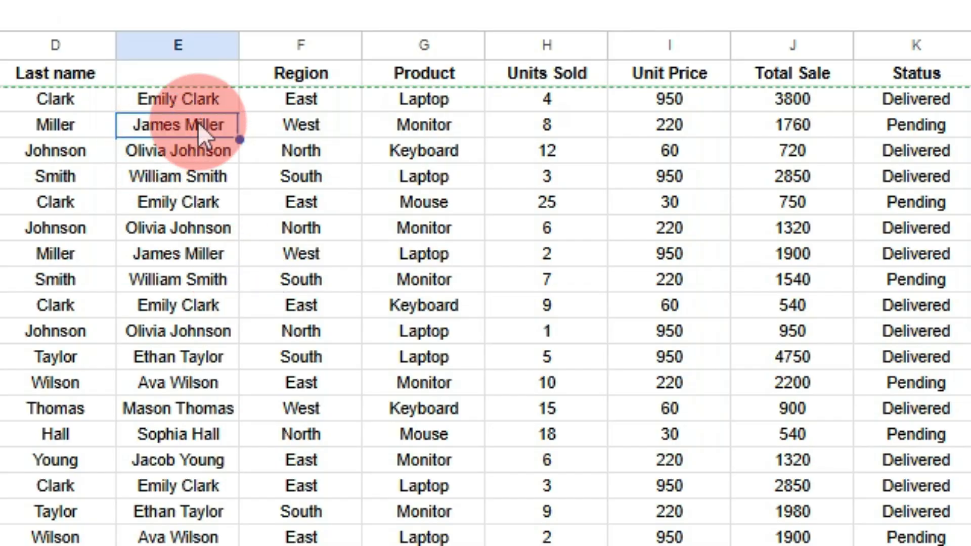
Copy the combined full names in E2:E26 and paste them over themselves as values only
left_click(199, 105)
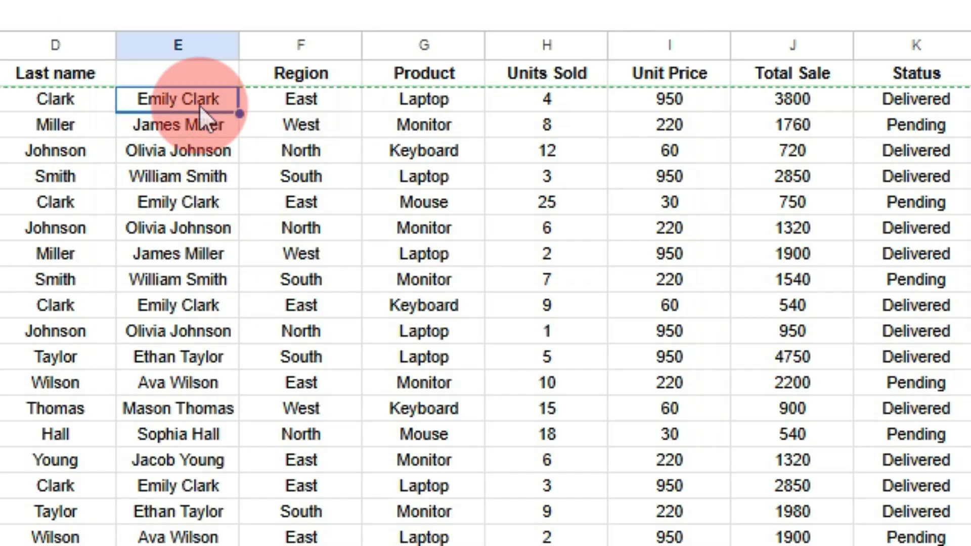
key("ctrl+shift+Down")
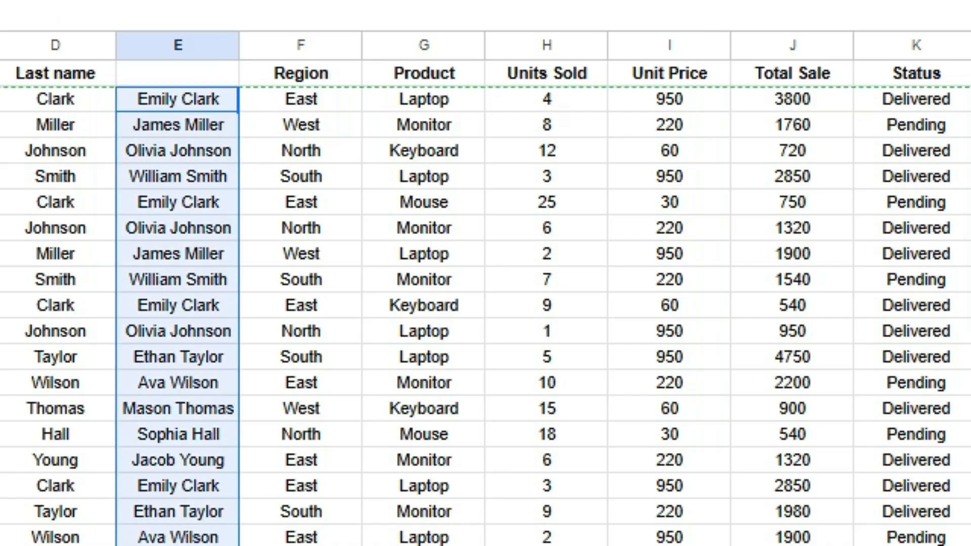
right_click(168, 226)
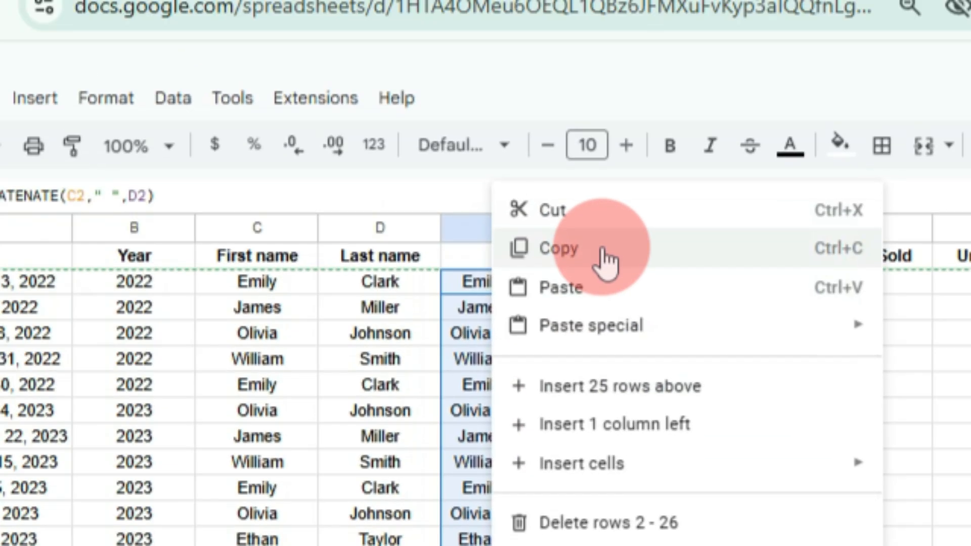
left_click(606, 259)
right_click(470, 354)
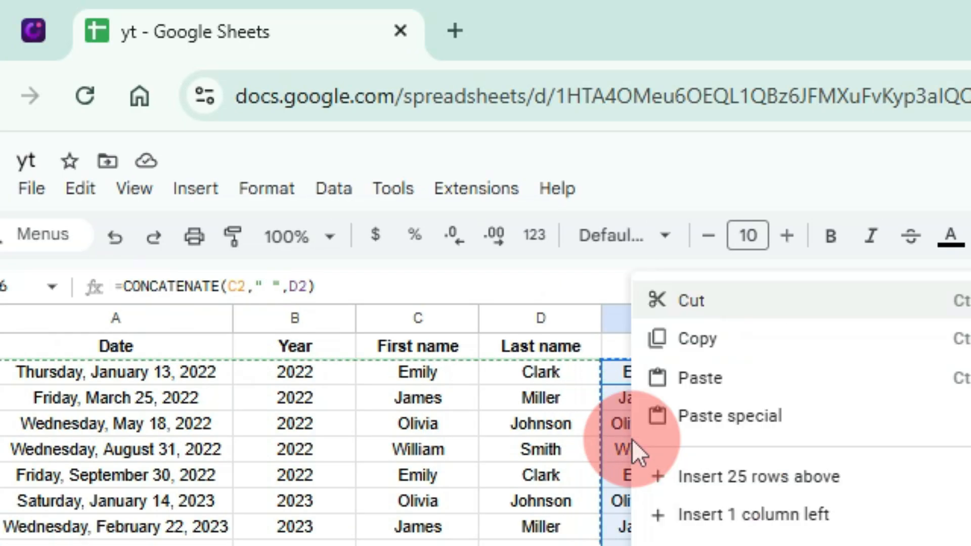
mouse_move(576, 336)
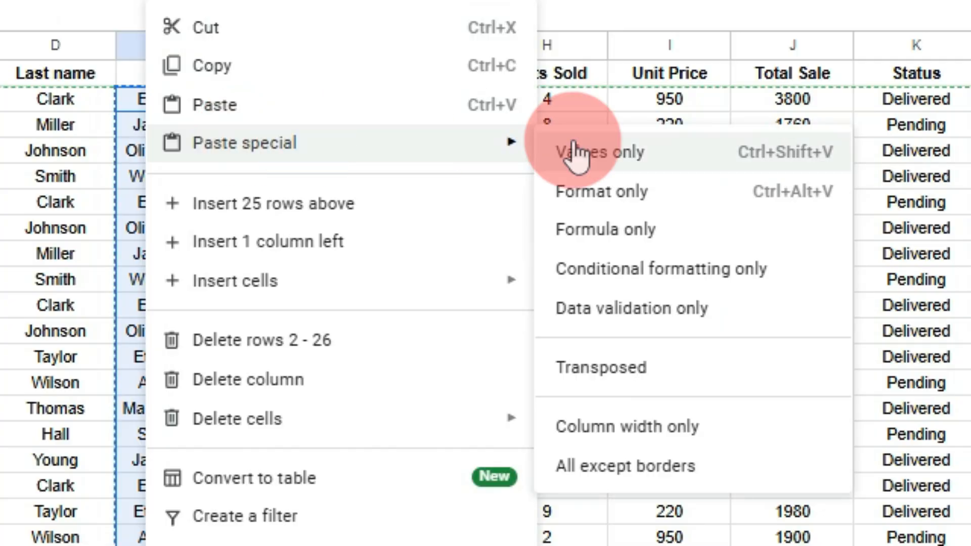
left_click(576, 152)
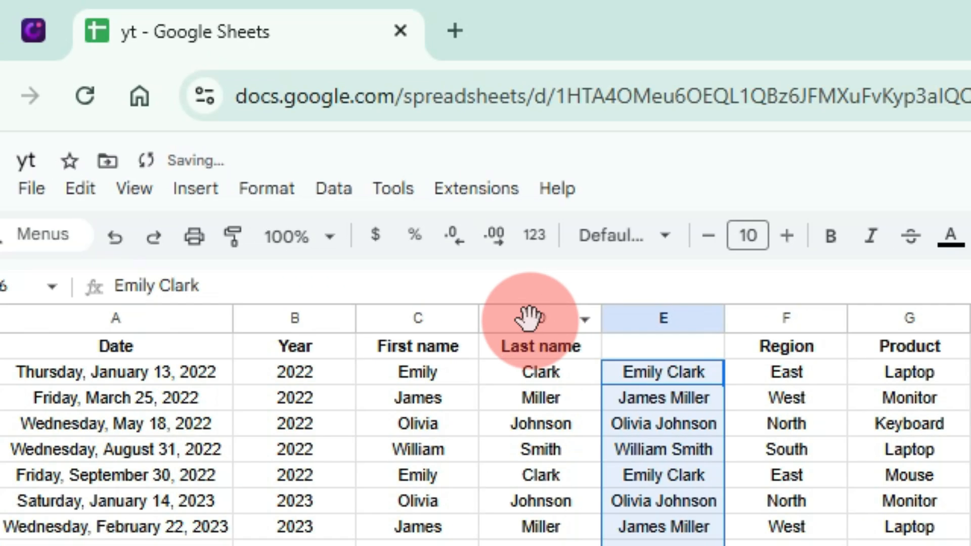
Delete the separate First name and Last name columns, C and D
left_click_drag(354, 220, 235, 220)
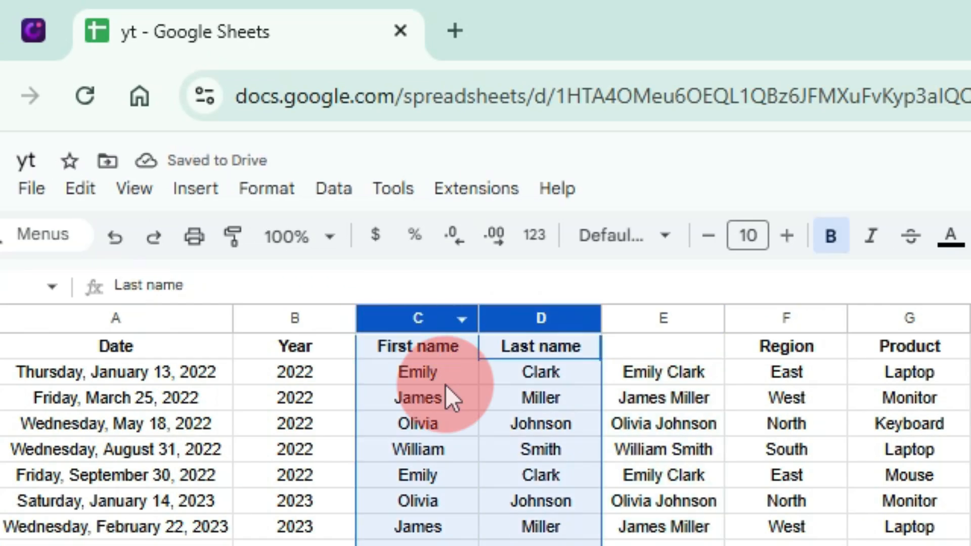
right_click(274, 302)
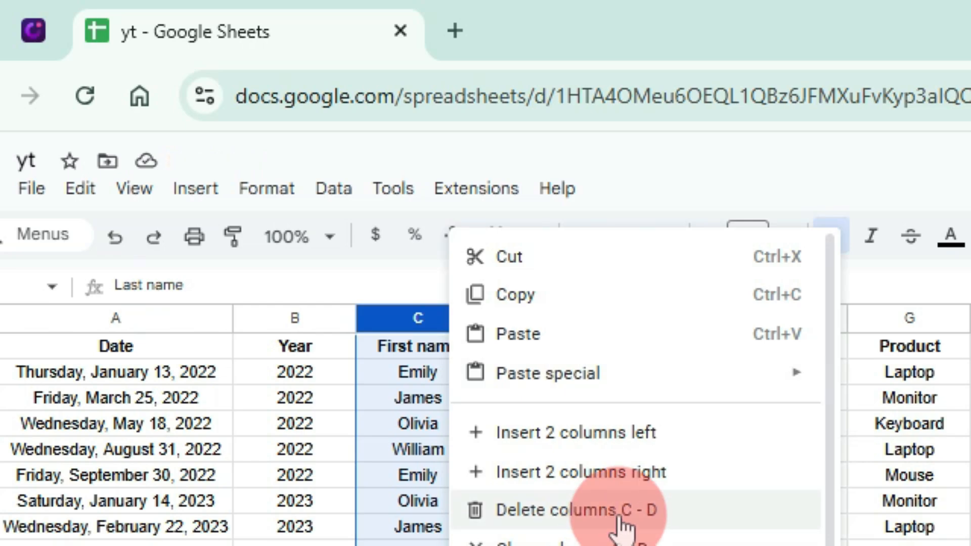
left_click(618, 511)
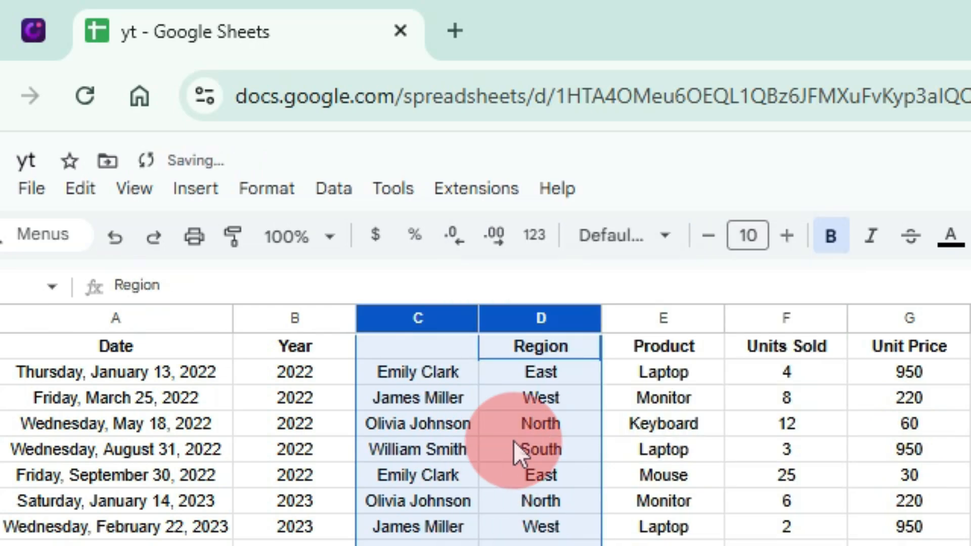
Enter the header "Sales Rep" in C1 above the combined names
left_click(433, 352)
type("Sales Rep")
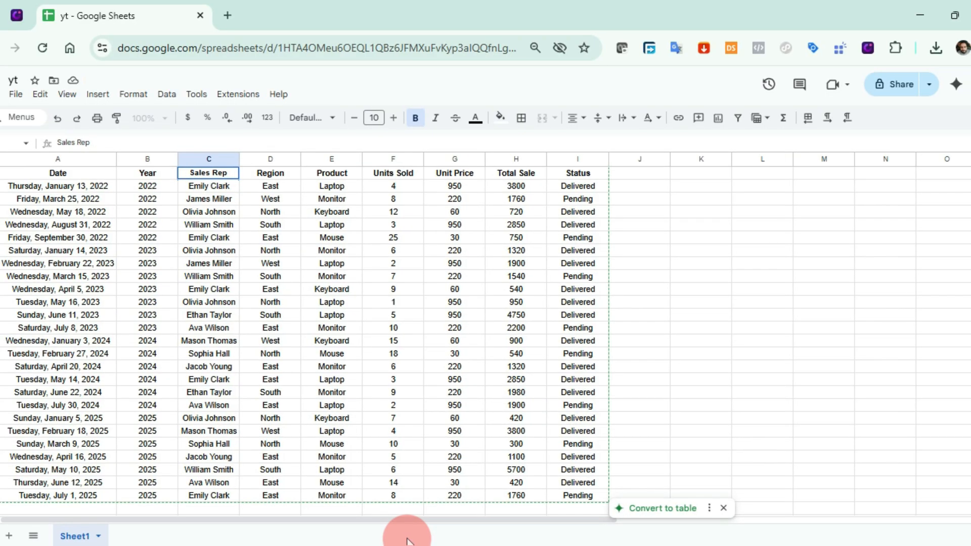
key("Return")
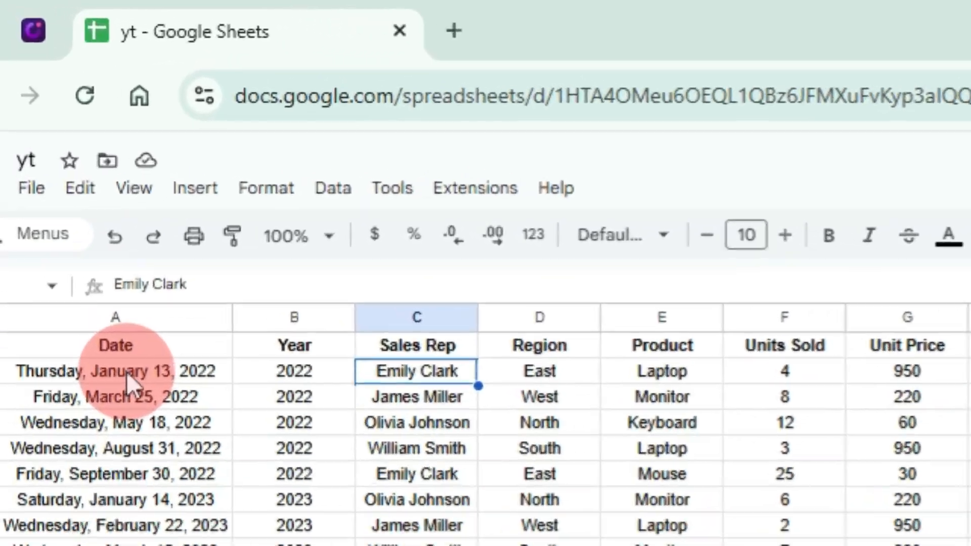
Examine several cells in the Date column in edit mode to check whether they hold valid date values
left_click(126, 372)
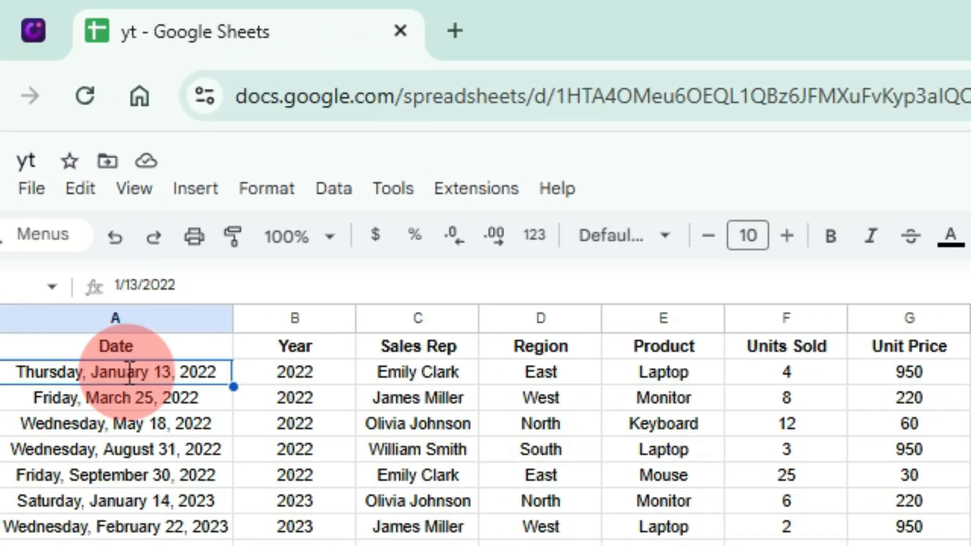
double_click(130, 372)
left_click(174, 234)
double_click(176, 236)
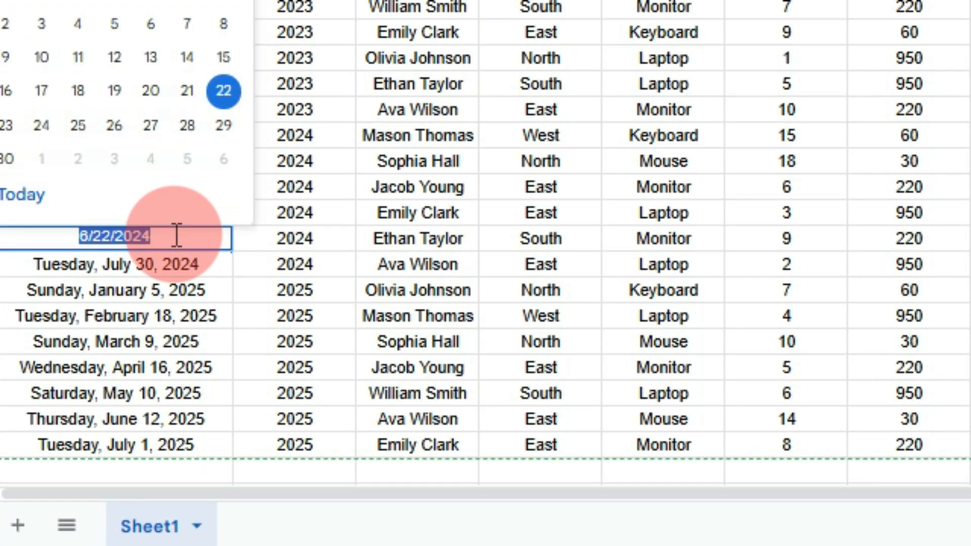
left_click(178, 262)
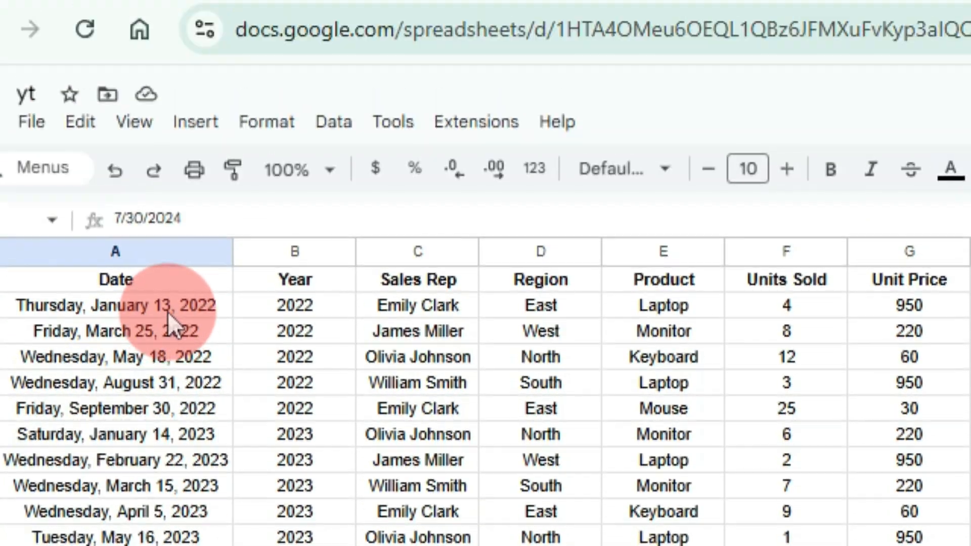
double_click(170, 373)
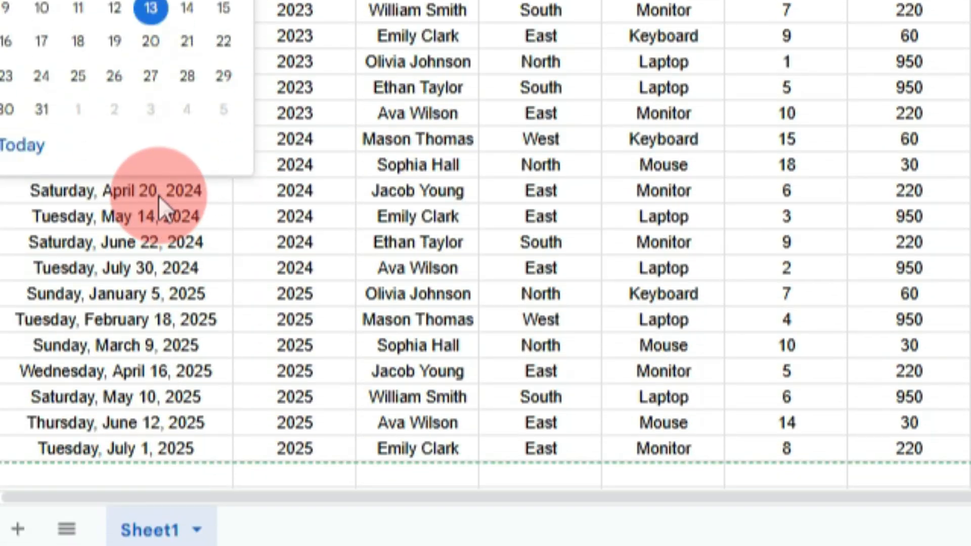
double_click(160, 191)
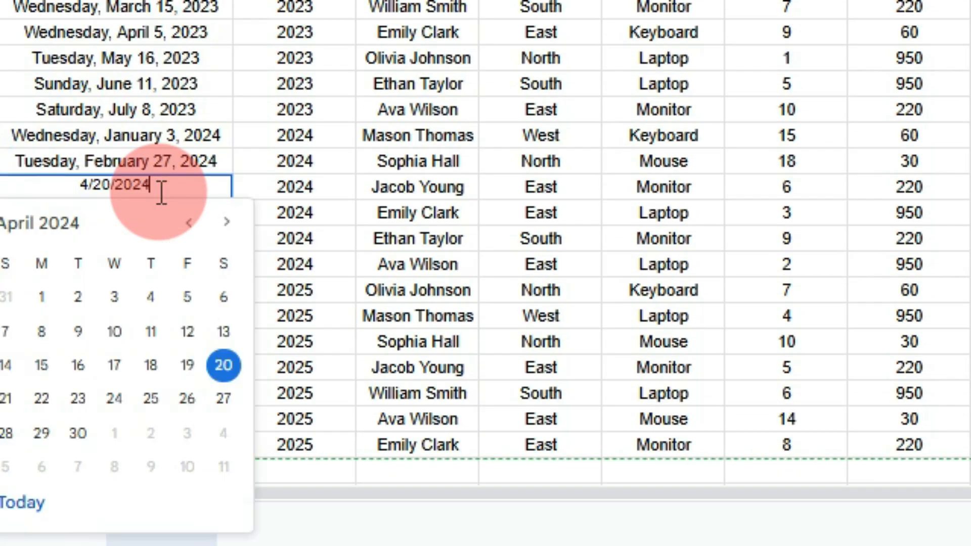
double_click(141, 477)
left_click(130, 120)
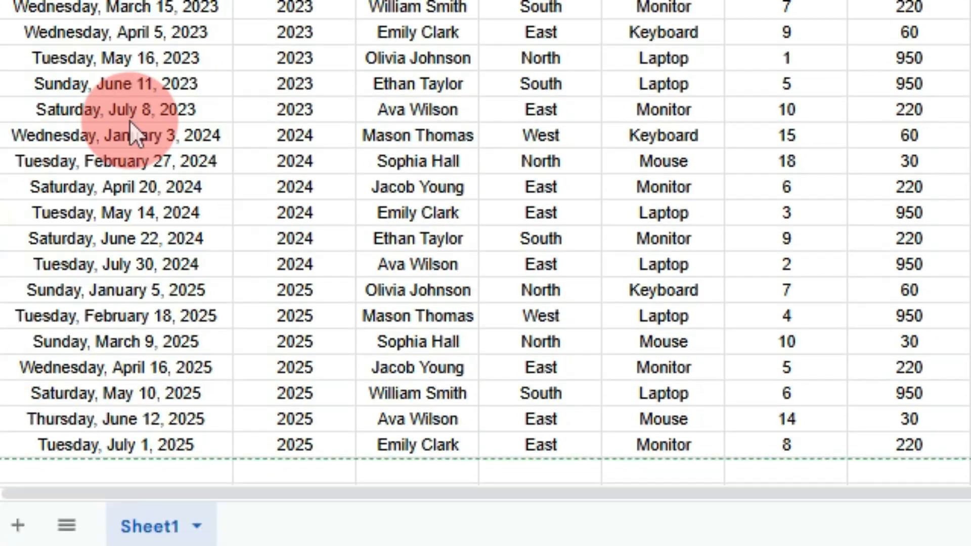
Change the April 5, 2023 entry in the Date column to April 4, 2023 using the cell's date picker
double_click(102, 376)
left_click(144, 44)
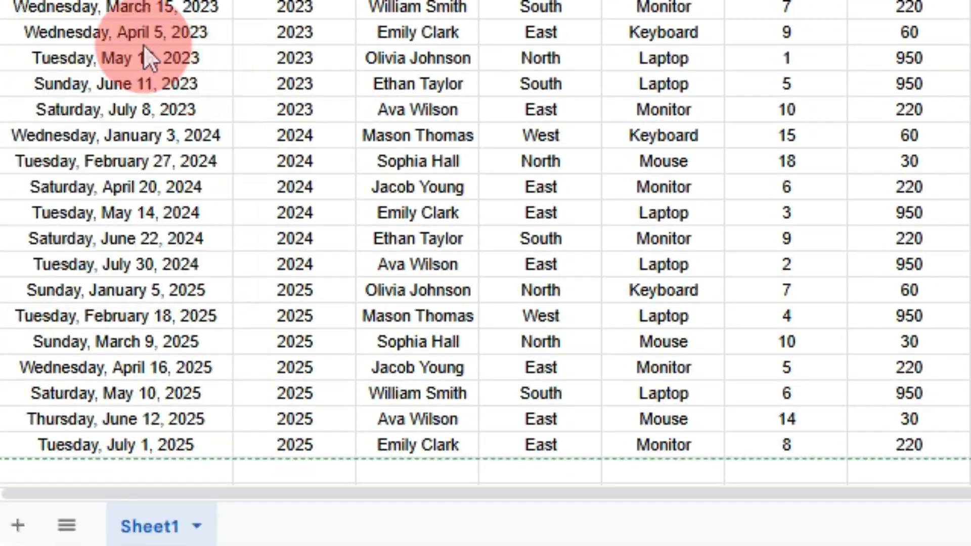
double_click(89, 33)
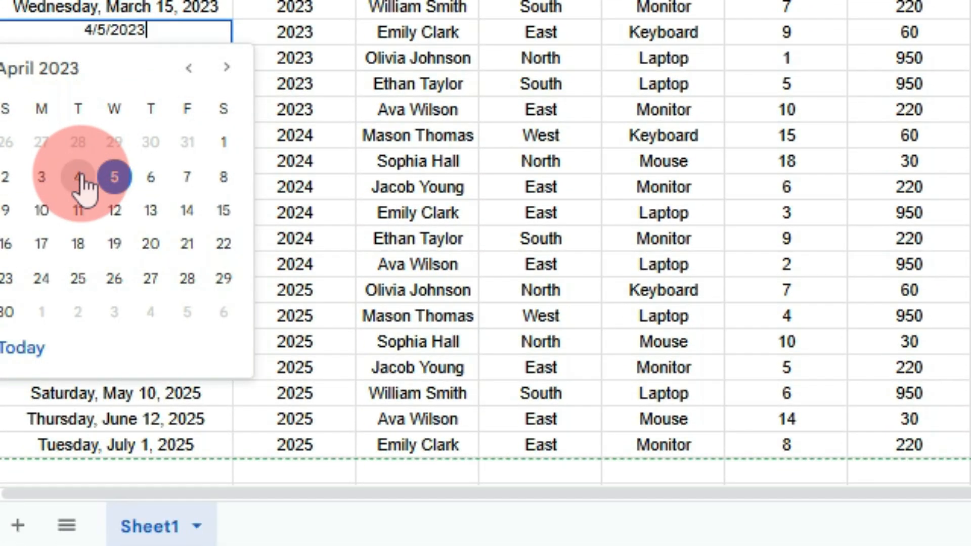
left_click(79, 178)
left_click(159, 314)
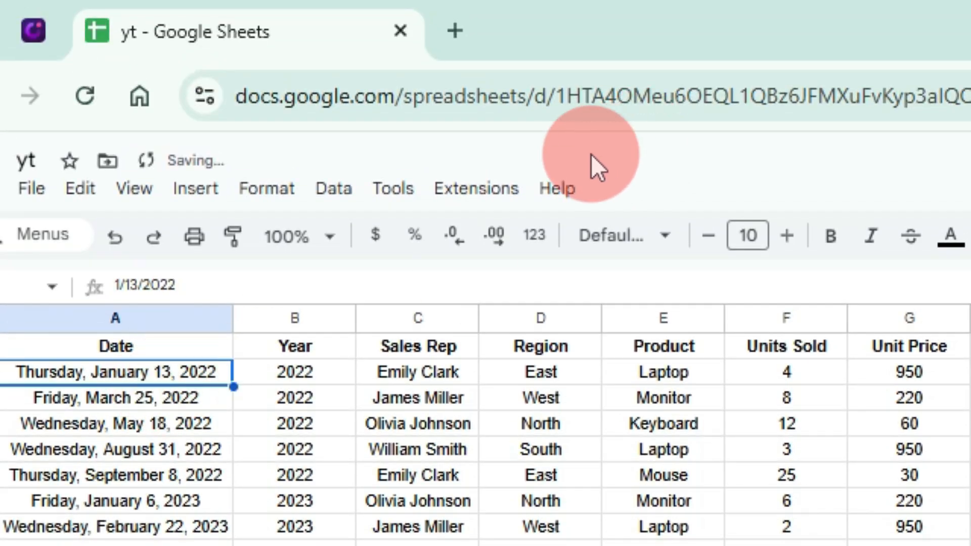
Add a data validation rule to cell A2 that requires a valid date
left_click(334, 189)
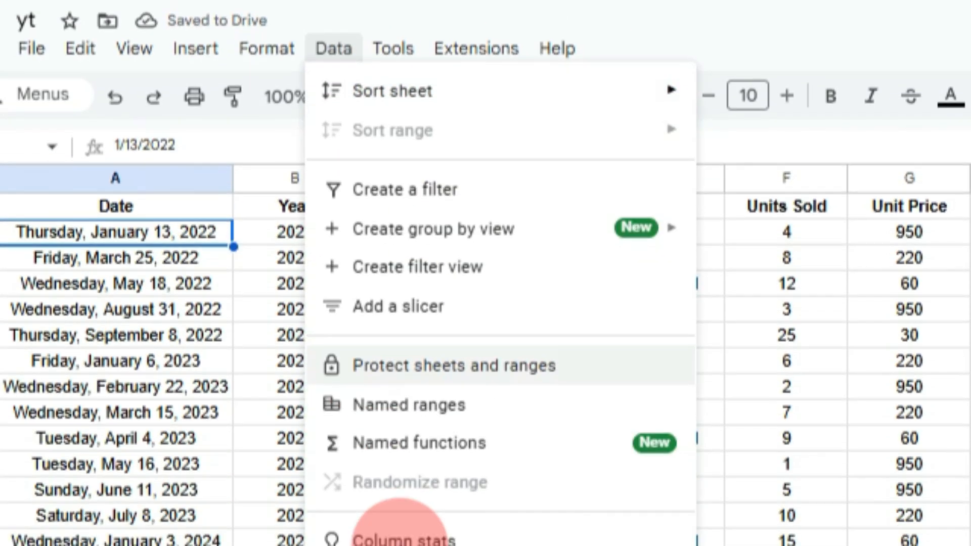
left_click(412, 267)
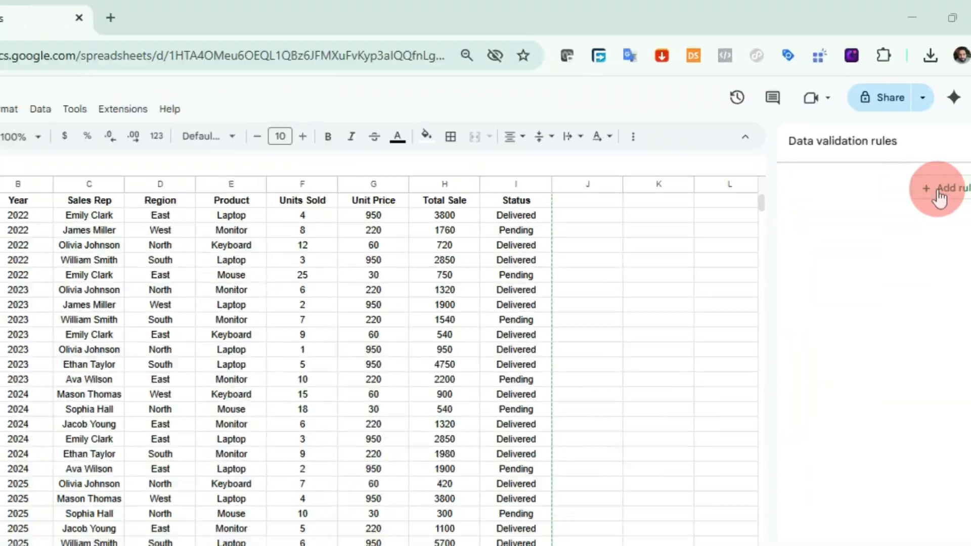
left_click(940, 197)
left_click(882, 280)
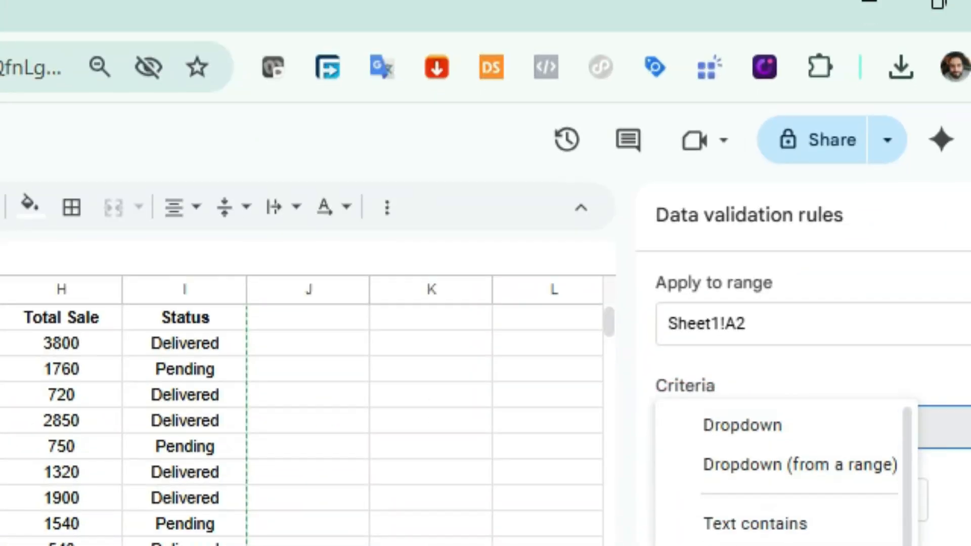
left_click(725, 348)
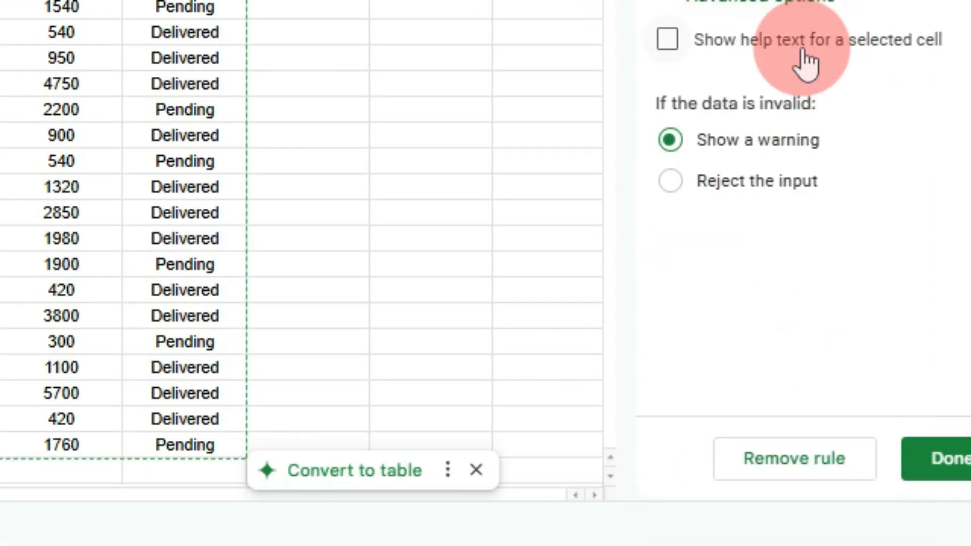
left_click(932, 471)
Open cell A2 for editing to check its date picker, and leave the date as it is
left_click(29, 340)
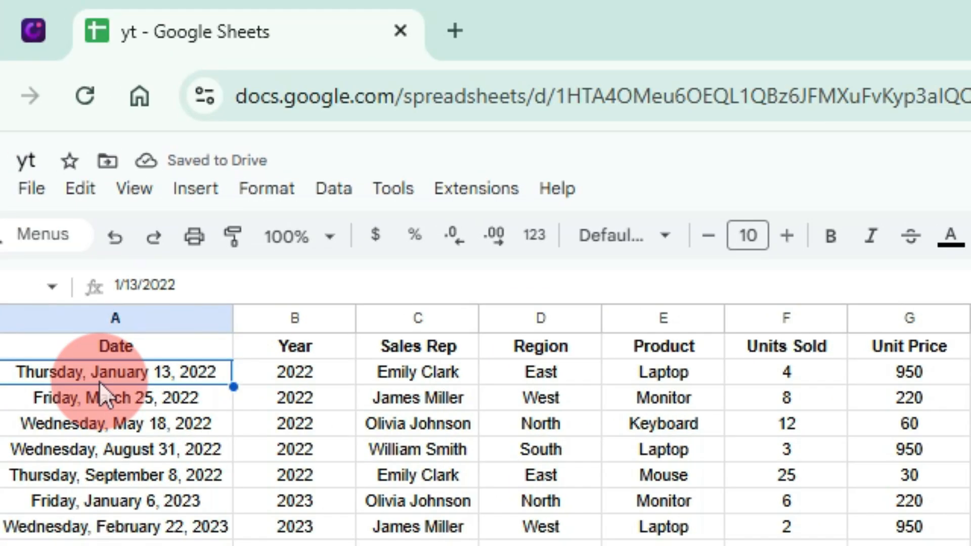
double_click(99, 381)
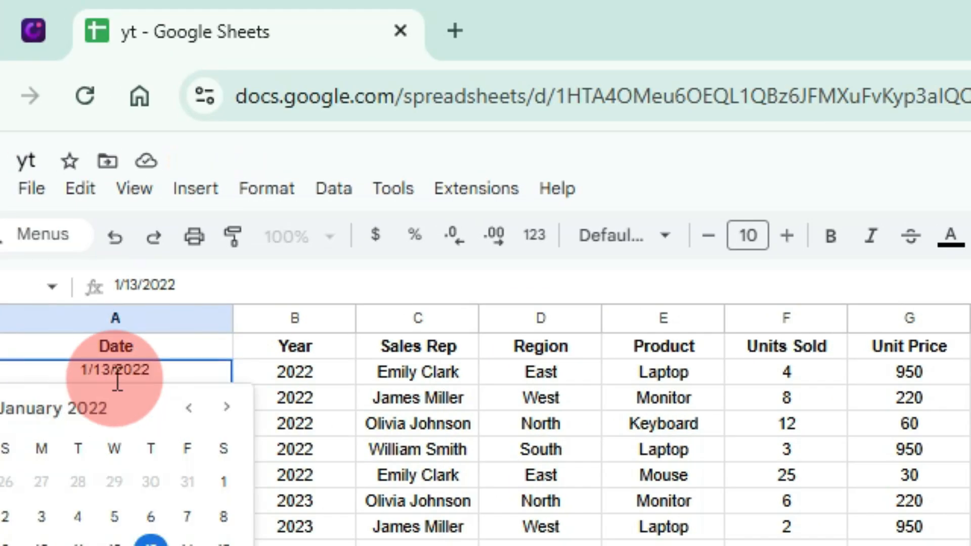
left_click(450, 507)
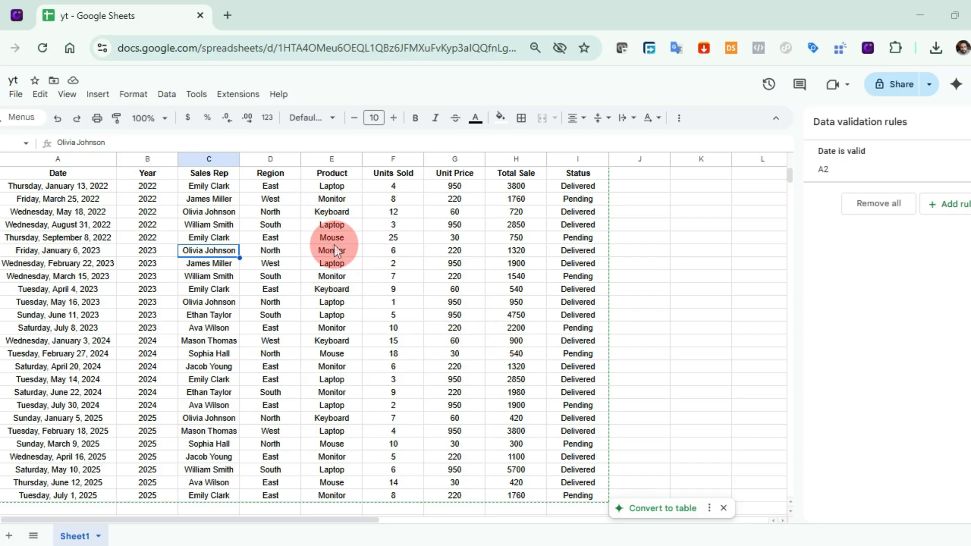
List the distinct product names starting in J2 with the formula =UNIQUE(E2:E26)
left_click(635, 190)
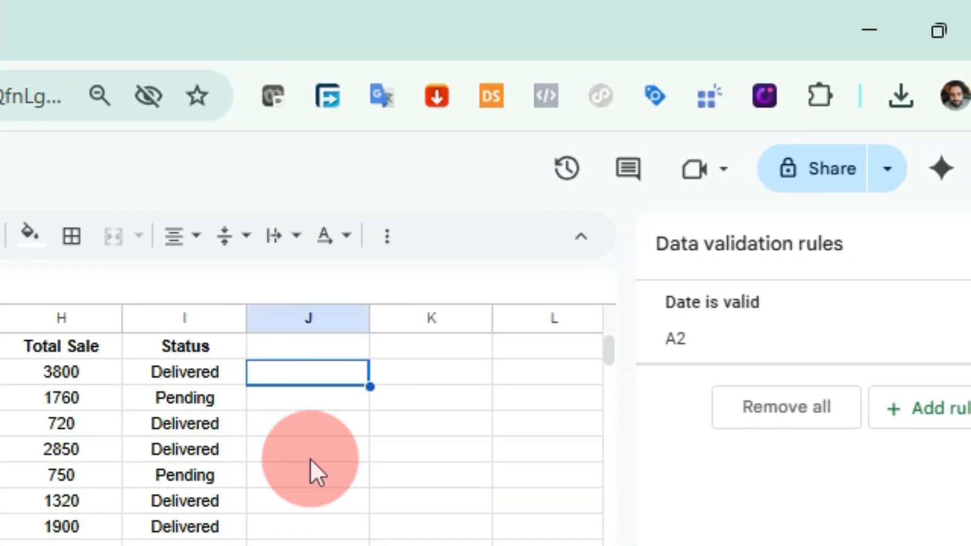
type("=uniq")
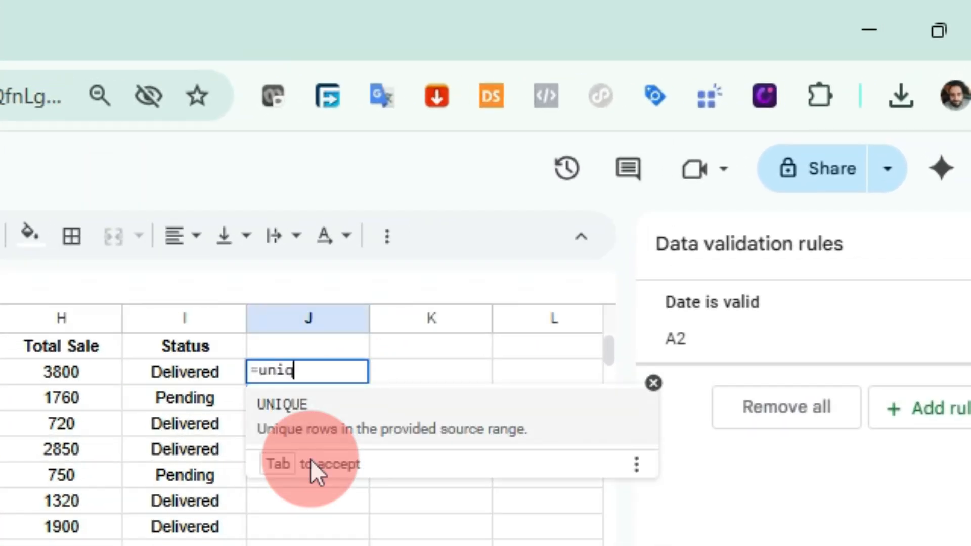
key("Tab")
left_click(380, 430)
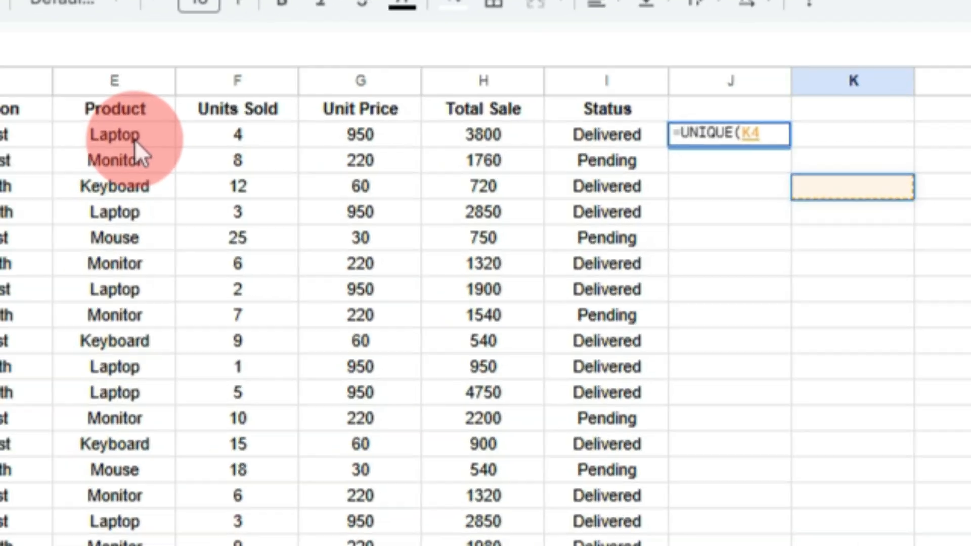
left_click_drag(134, 140, 101, 545)
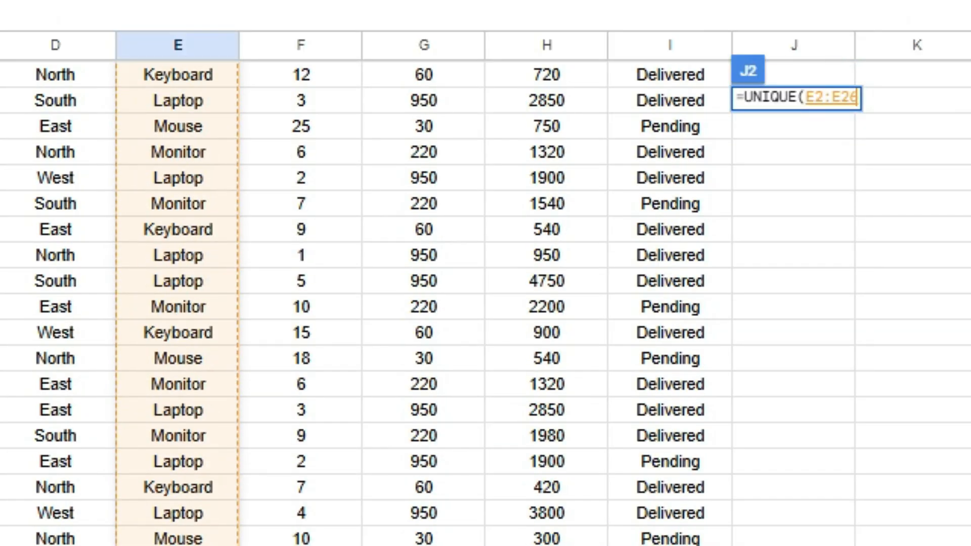
left_click_drag(179, 545, 201, 545)
key("Return")
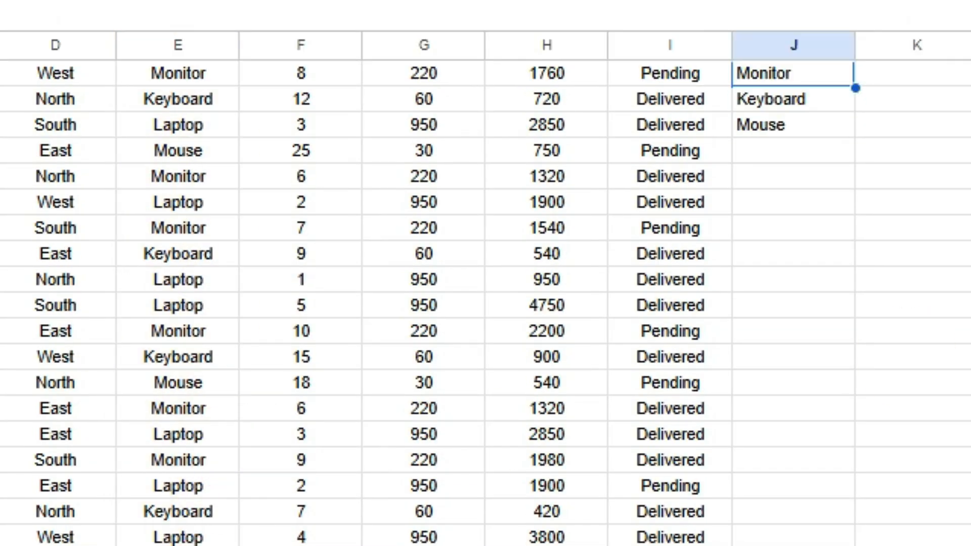
scroll(889, 217, "up", 2)
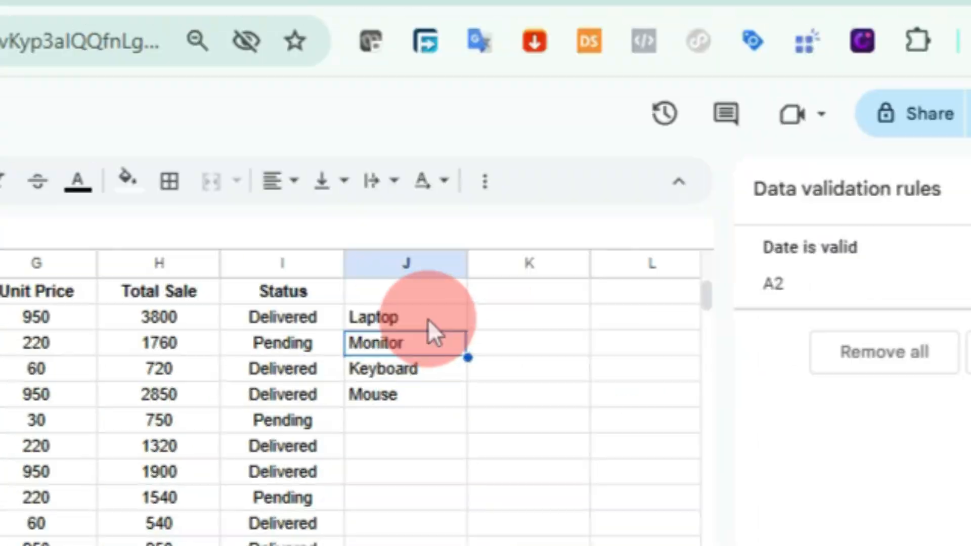
left_click_drag(803, 104, 811, 167)
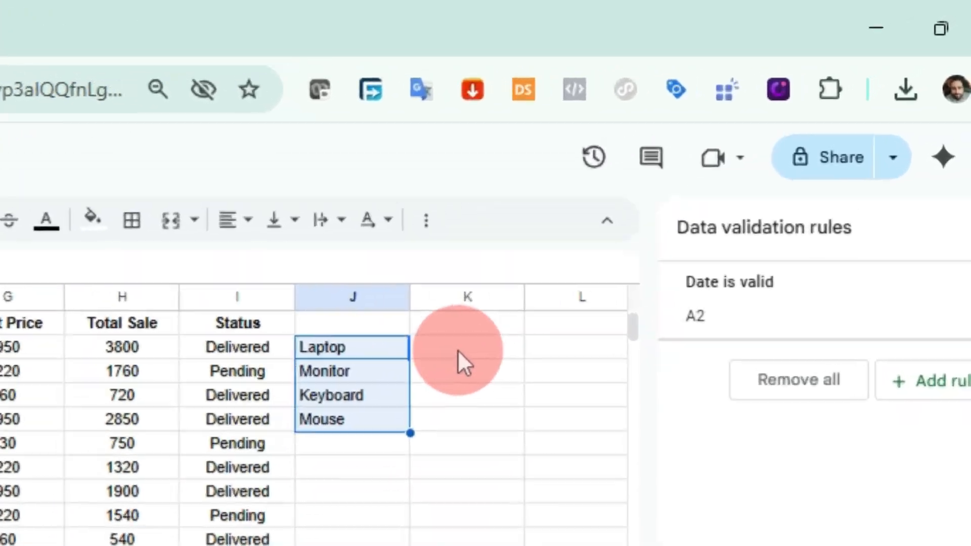
Count the sales of the first listed product in K2 with =COUNTIF(E2:E26,J2), and dismiss the suggested autofill
left_click(698, 188)
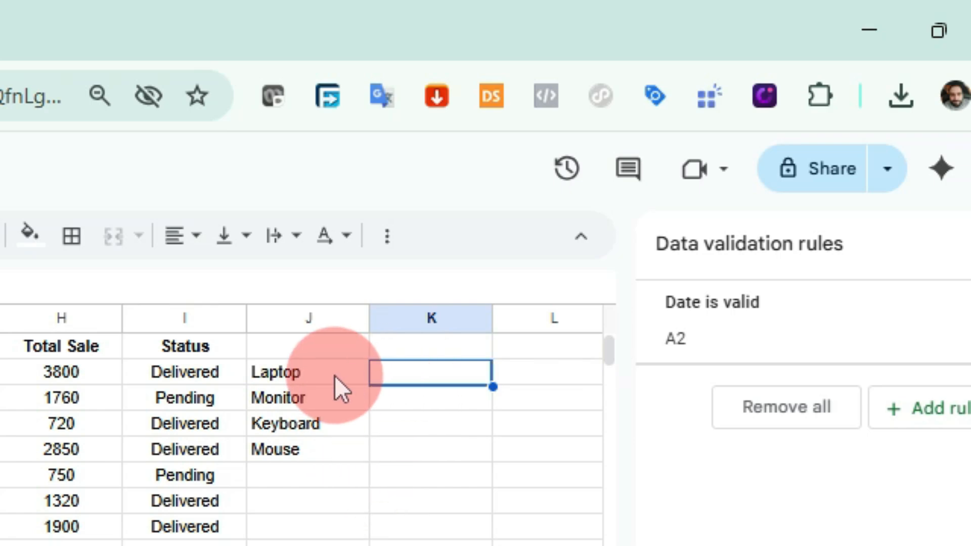
type("=couni")
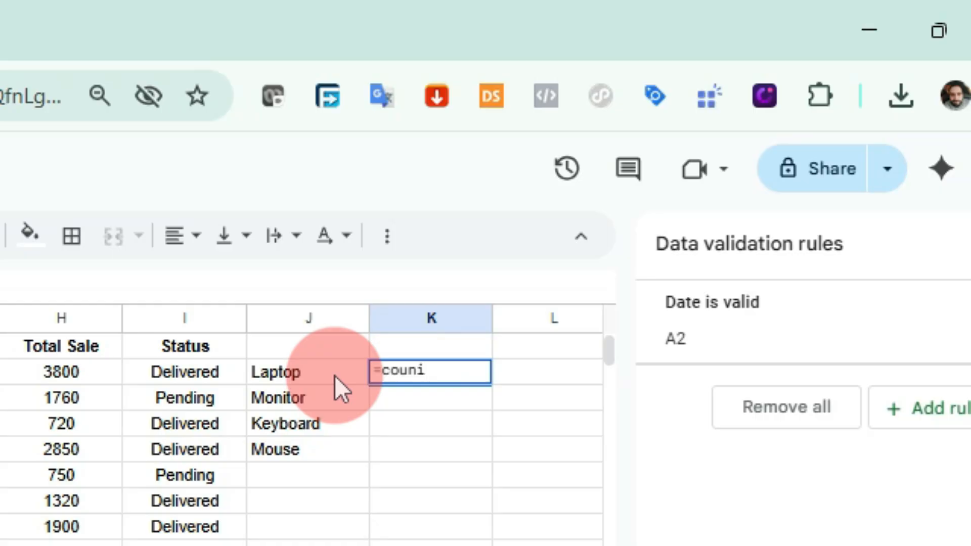
type("f")
key("BackSpace")
key("BackSpace")
type("t")
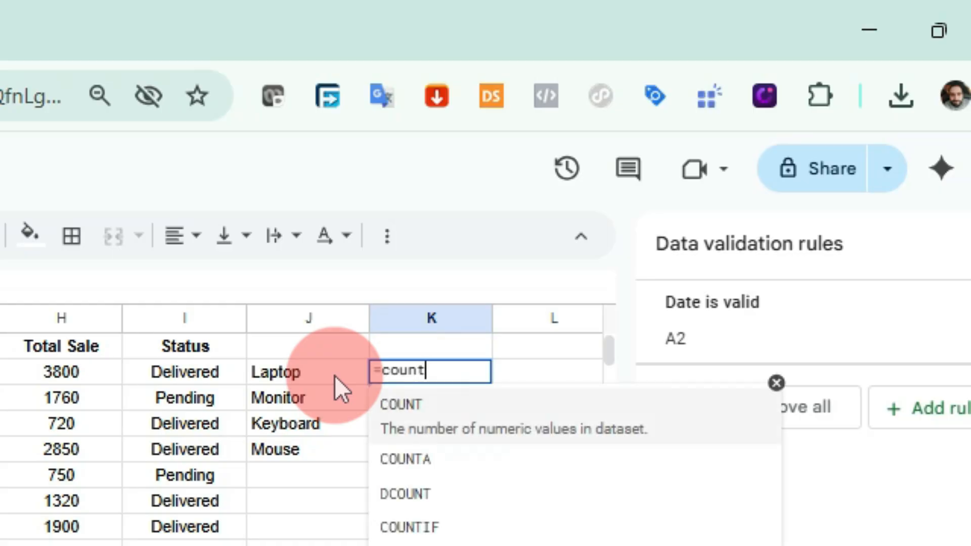
left_click(414, 534)
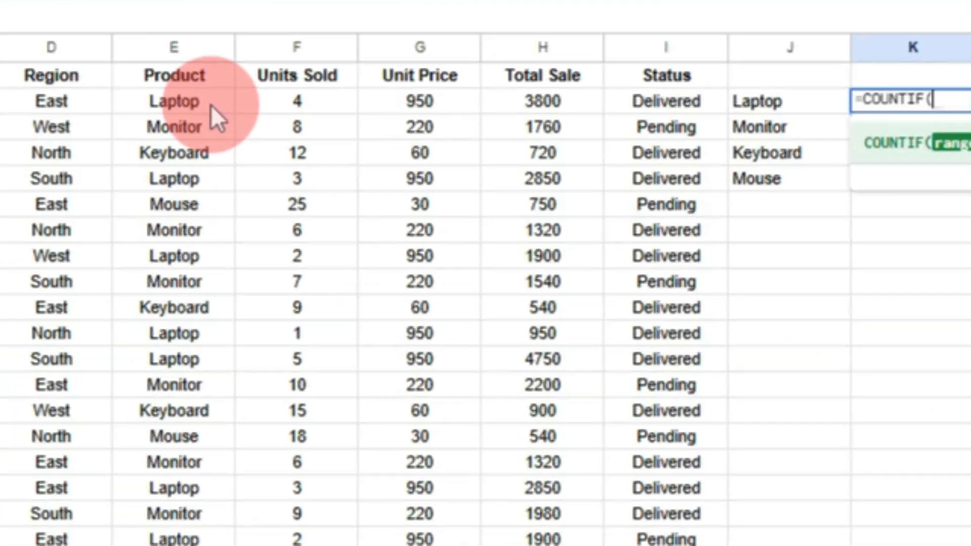
left_click_drag(211, 105, 326, 545)
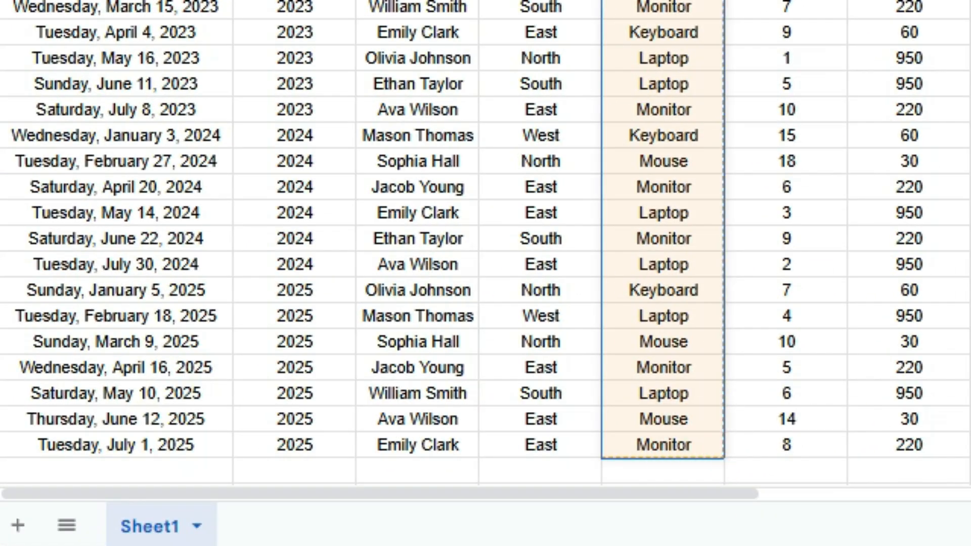
type(",")
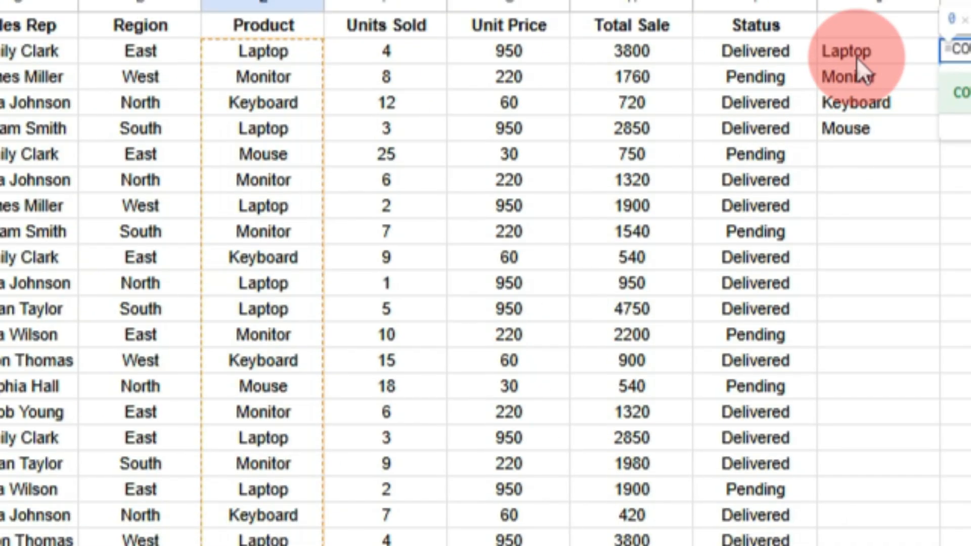
left_click(857, 58)
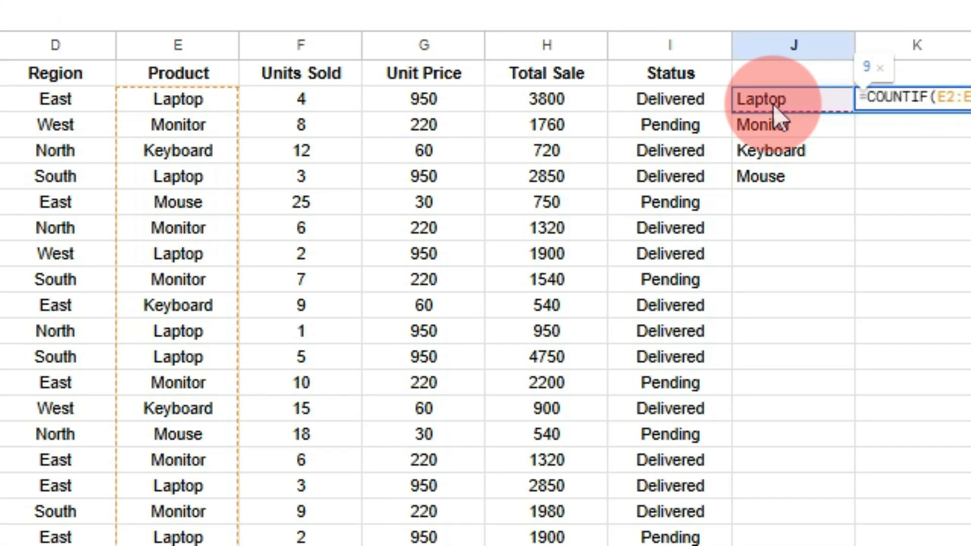
key("Return")
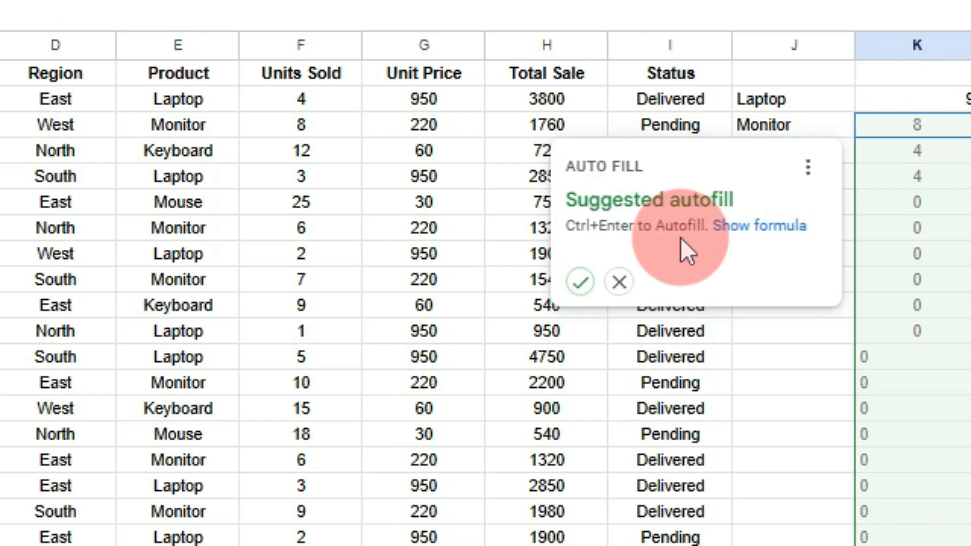
left_click(619, 283)
Close the data validation rules and fill the COUNTIF formula from K2 down through K5 for the other products
left_click(964, 105)
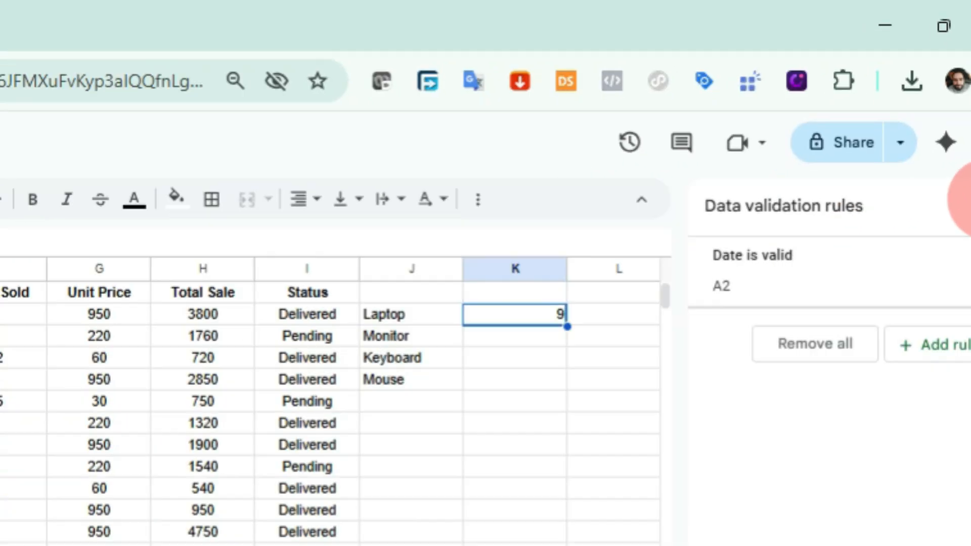
left_click(966, 204)
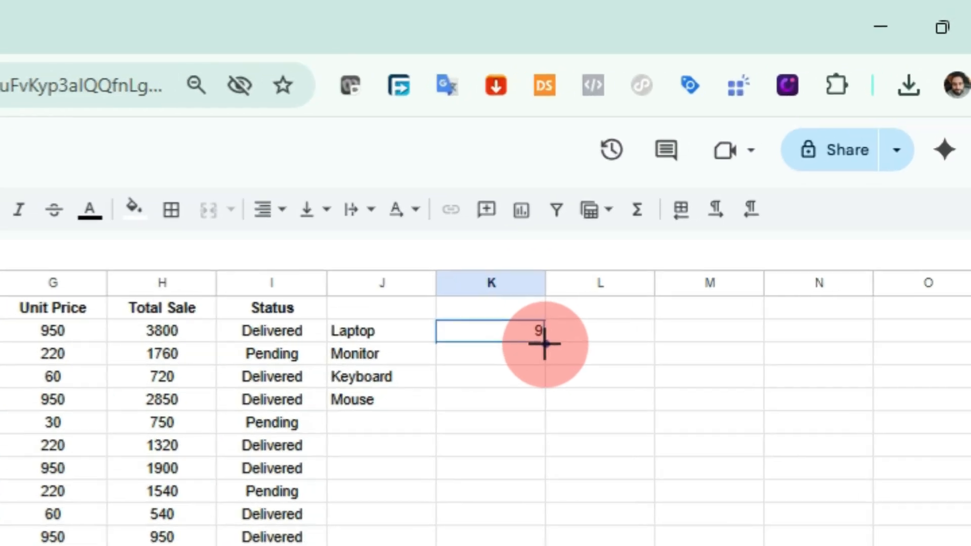
left_click_drag(731, 191, 729, 220)
left_click_drag(487, 441, 484, 458)
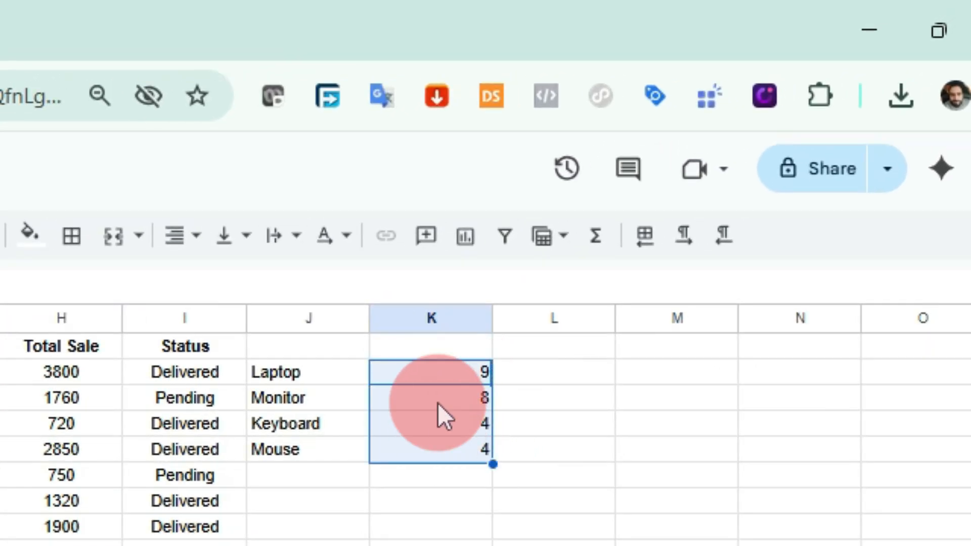
left_click(447, 383)
left_click(459, 405)
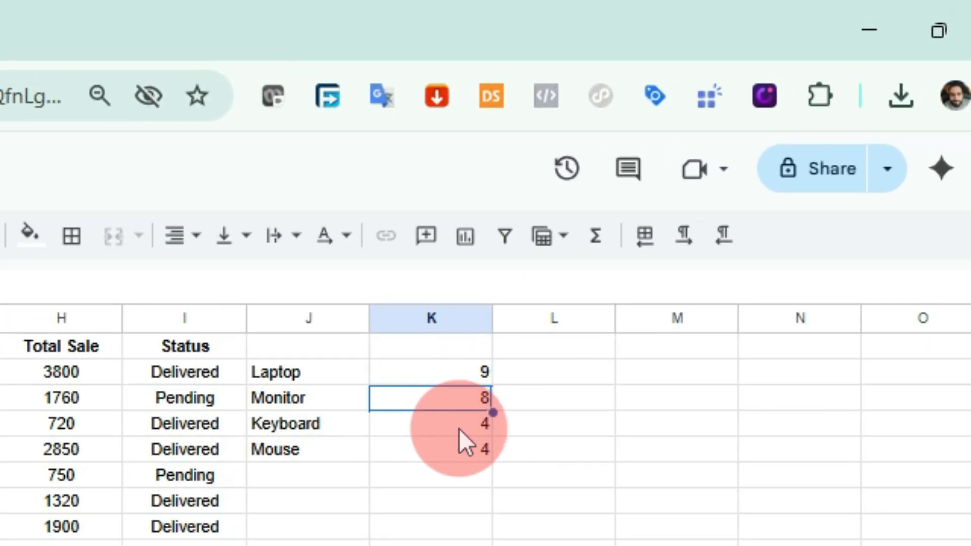
left_click(455, 430)
left_click(447, 451)
left_click(473, 376)
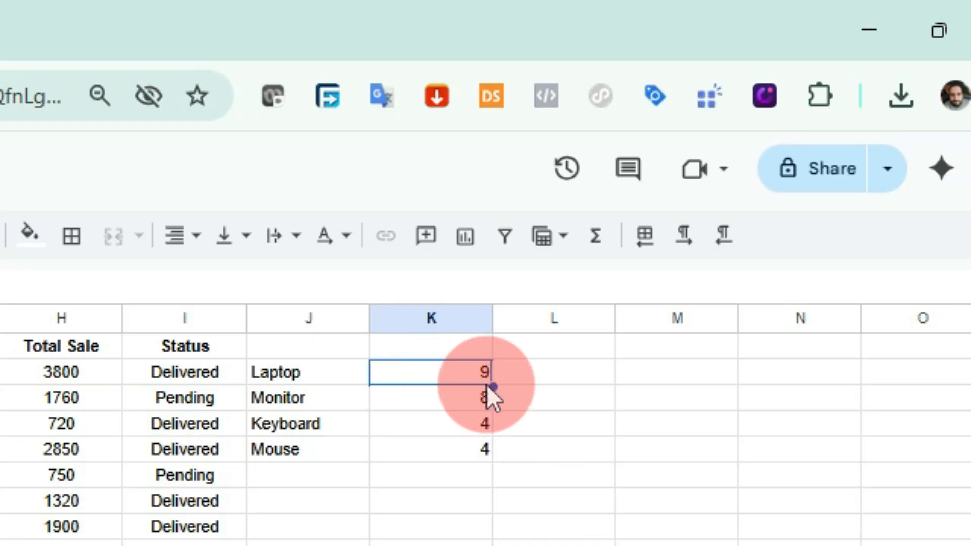
left_click(550, 372)
Label the two summary columns "No. of sales" in K1 and "Total sales" in L1
left_click(463, 354)
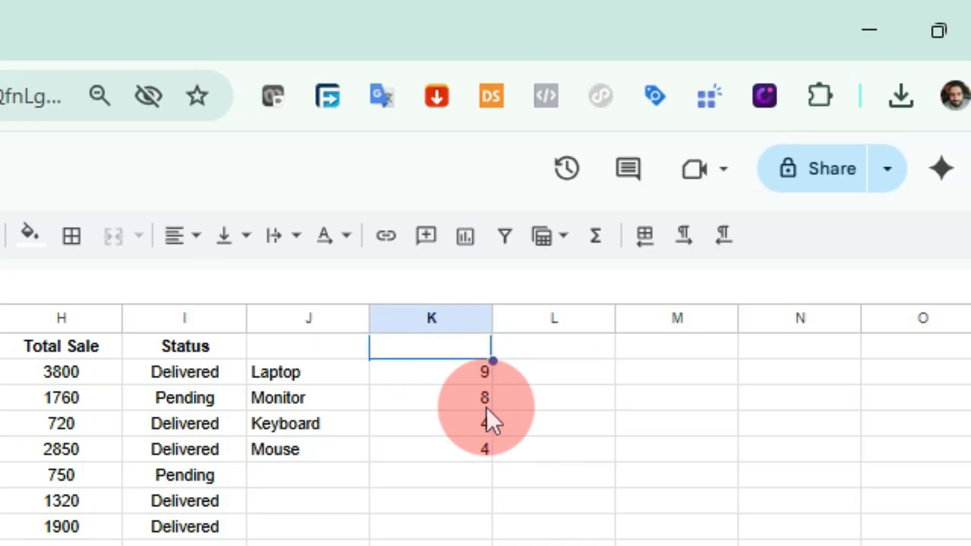
type("No. ")
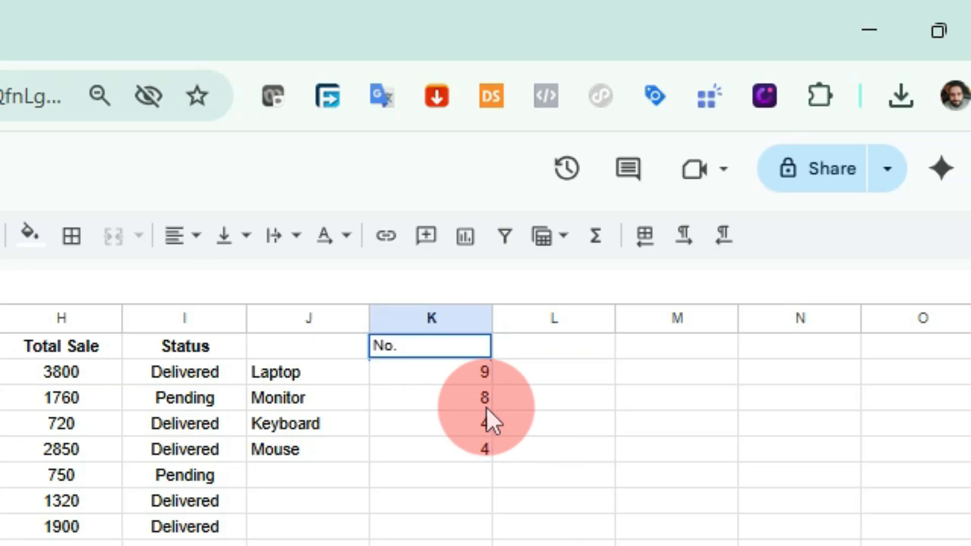
type("of sales")
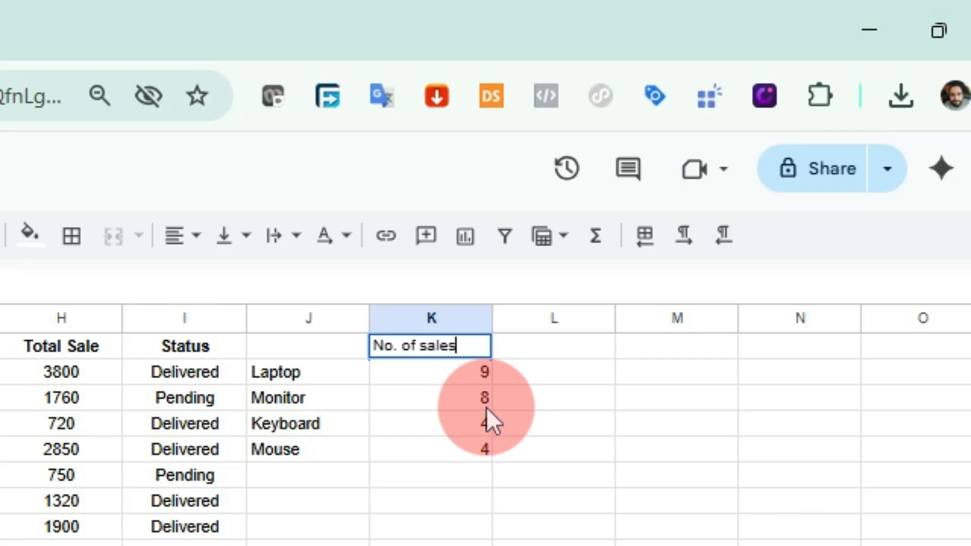
key("Return")
left_click(566, 349)
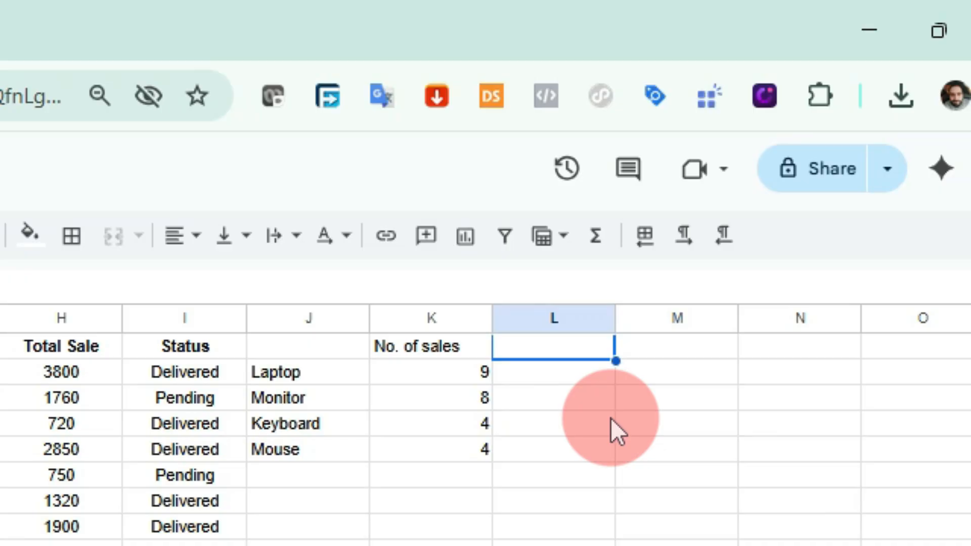
type("Total sales")
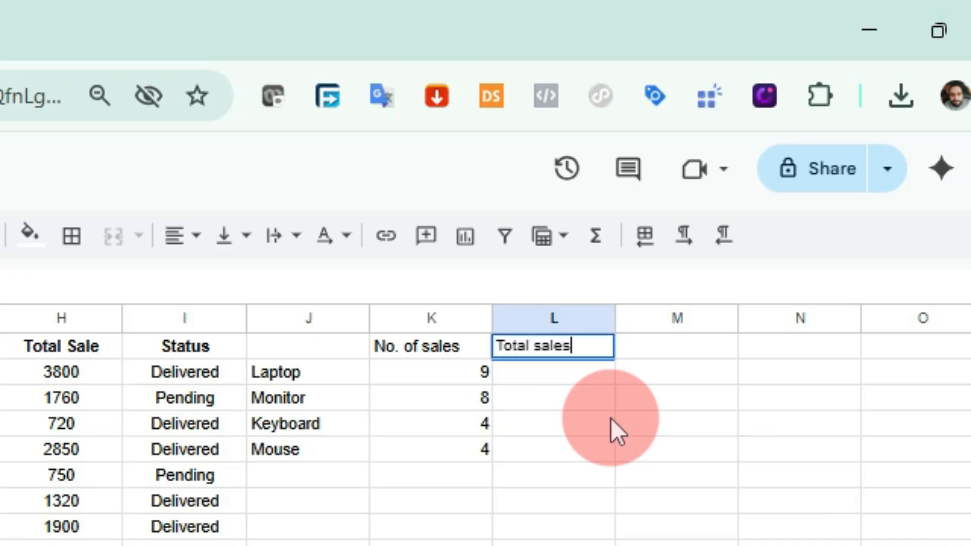
key("Return")
Total the first listed product's sales in L2 with =SUMIF(E2:E26,J2,H2:H26)
type("=")
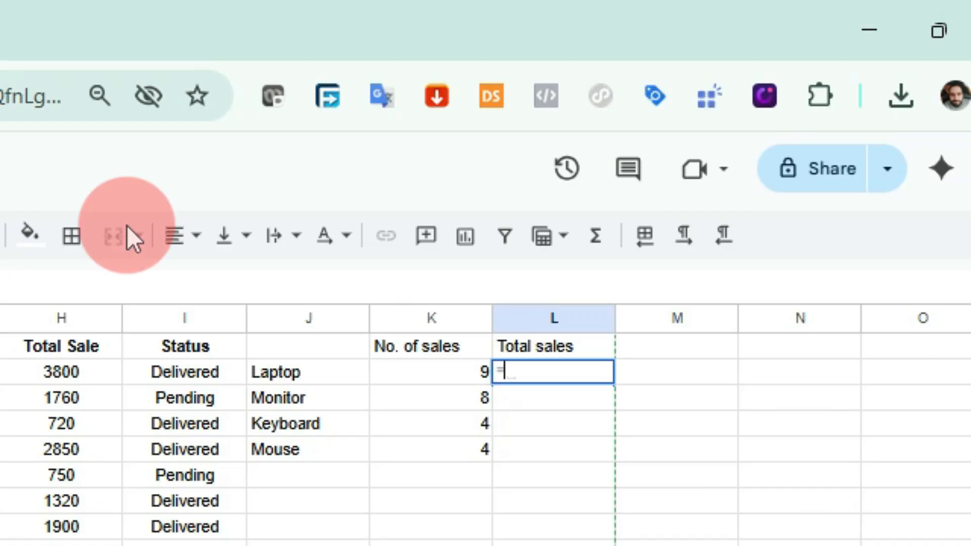
type("sumif")
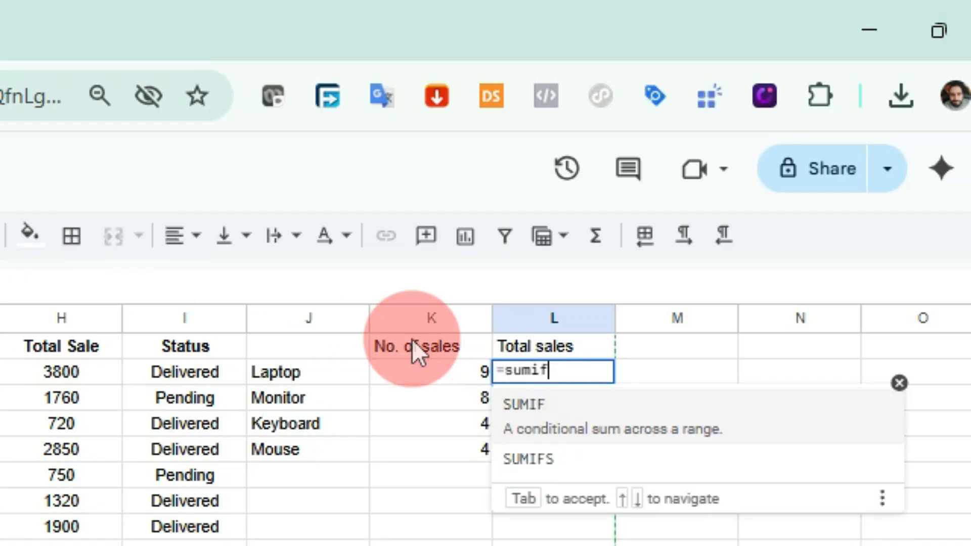
left_click(638, 411)
left_click(593, 377)
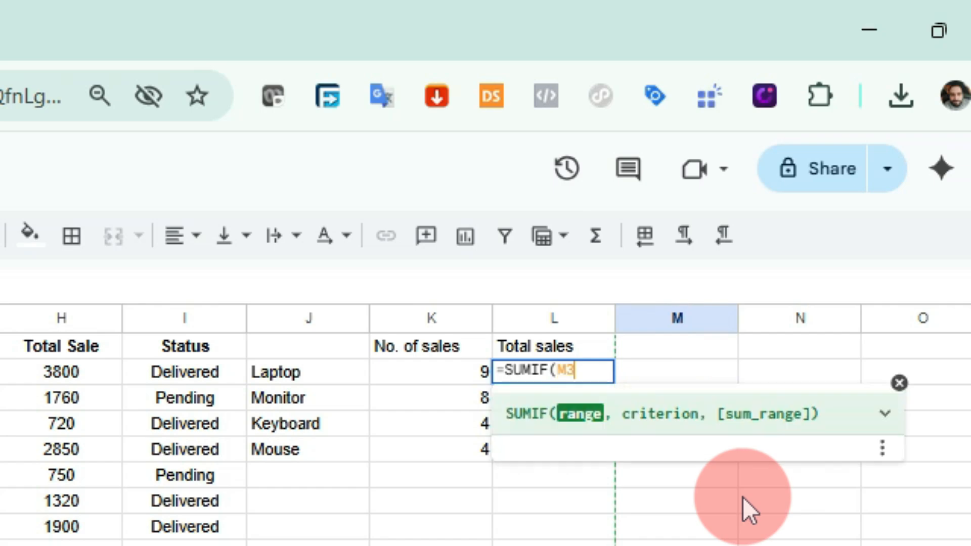
key("BackSpace")
key("BackSpace")
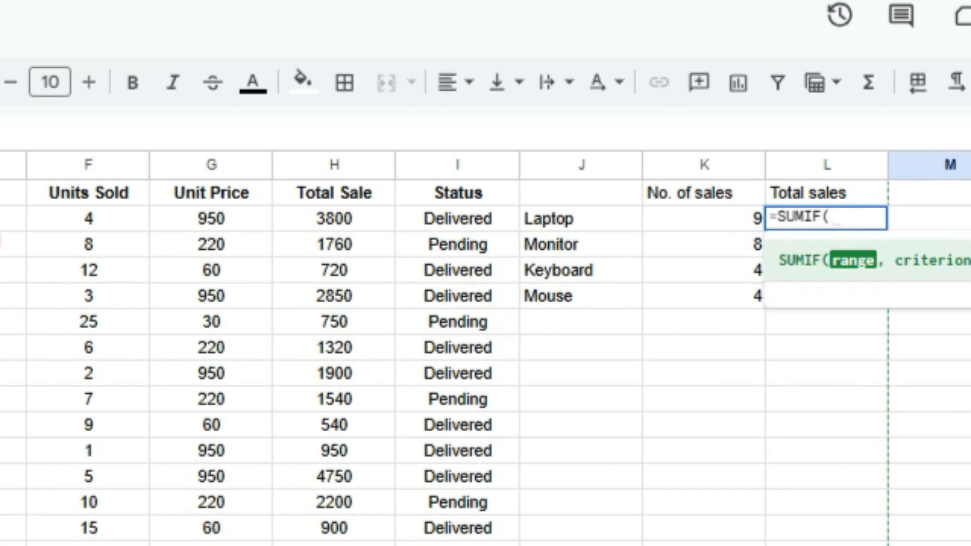
left_click_drag(192, 98, 669, 449)
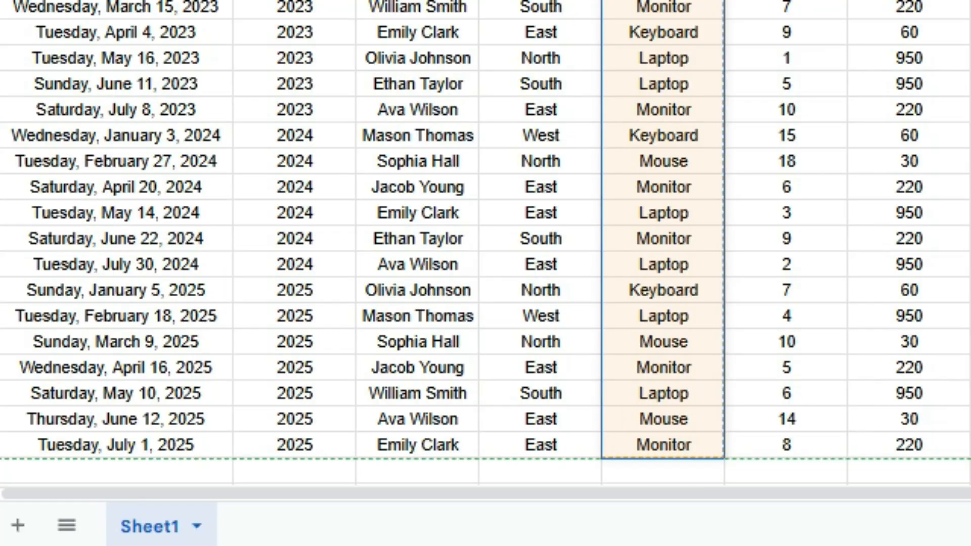
type(",")
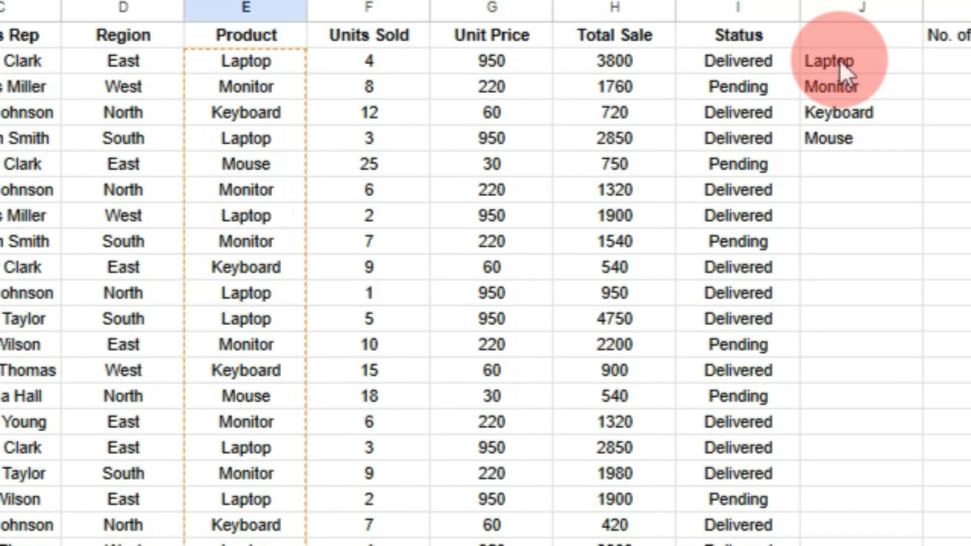
left_click(843, 60)
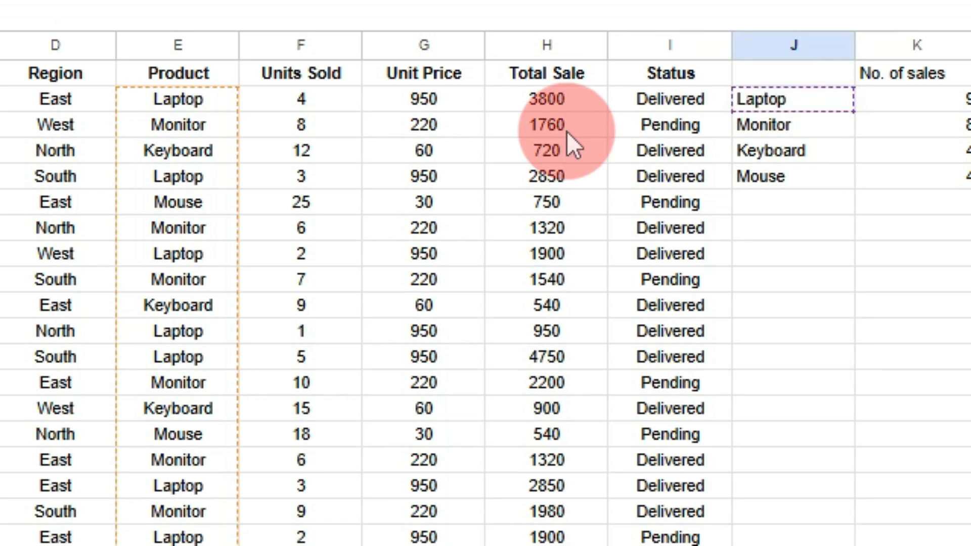
left_click_drag(557, 98, 539, 545)
left_click_drag(270, 517, 270, 545)
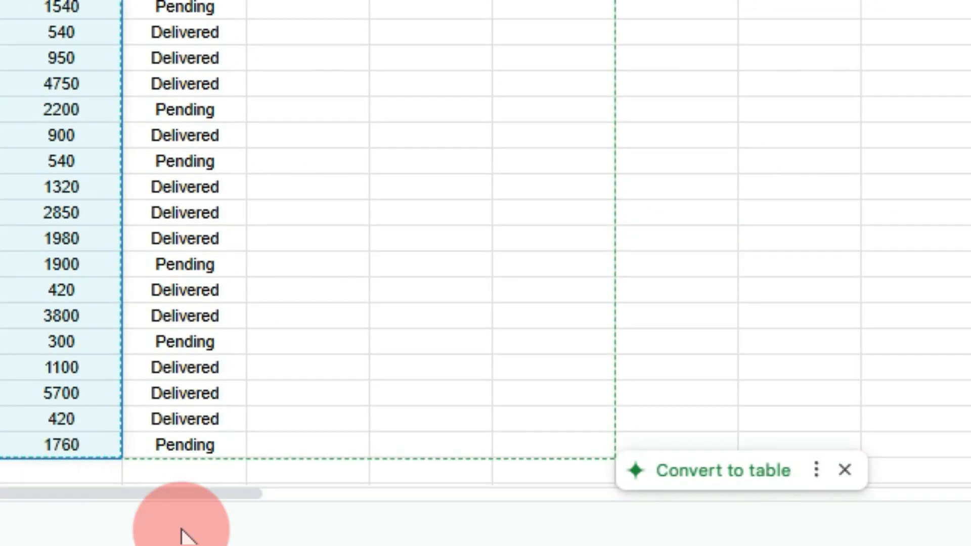
key("Return")
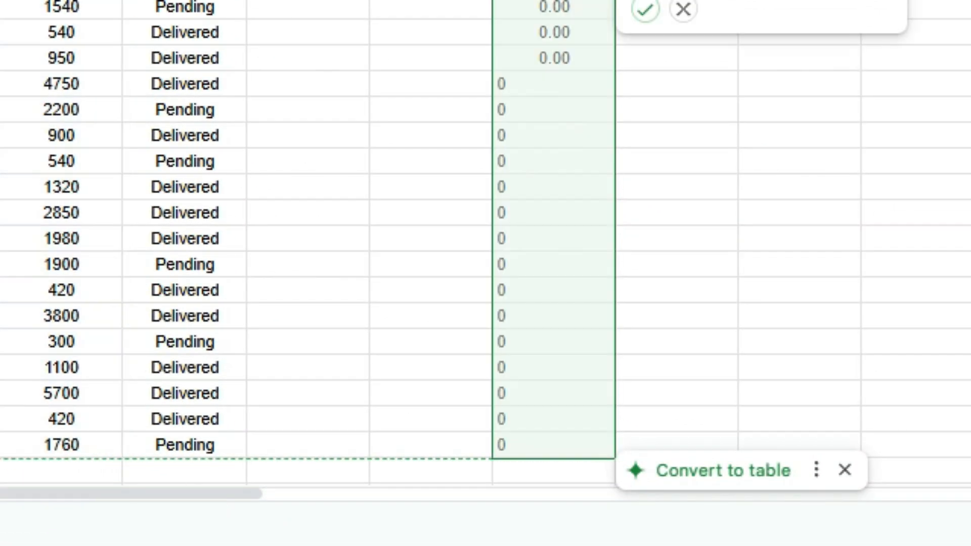
Accept the suggested autofill of the SUMIF formula down column L and check the cells for the listed products
left_click(646, 10)
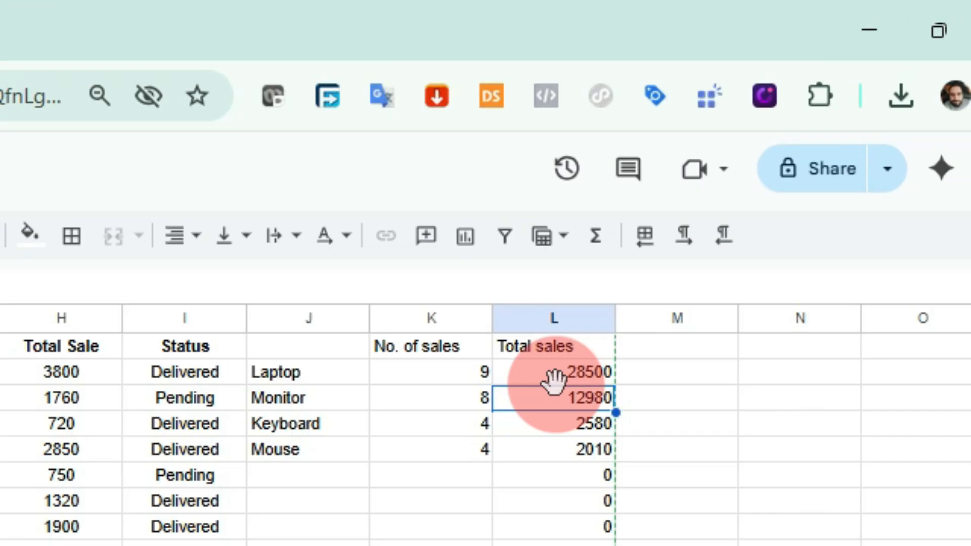
left_click(567, 374)
left_click(562, 399)
left_click(561, 424)
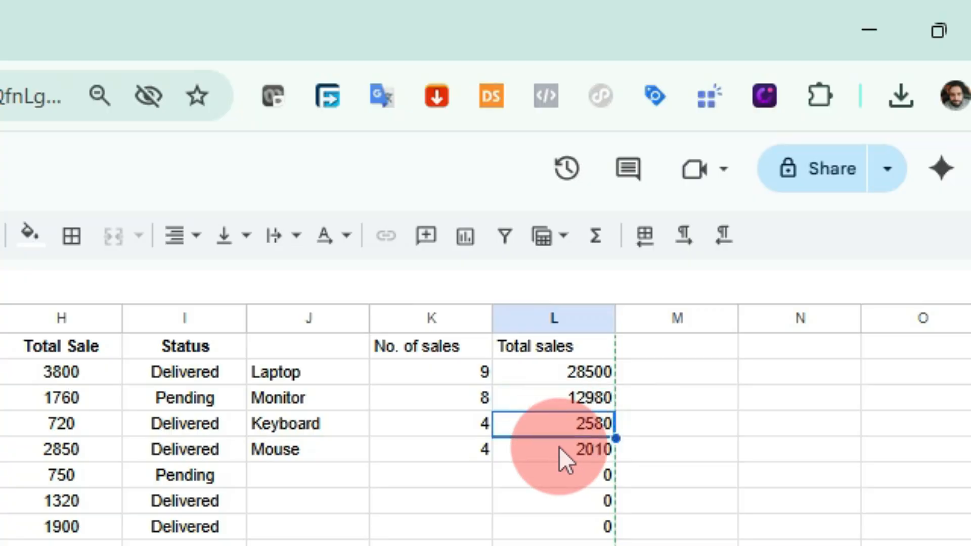
left_click(559, 447)
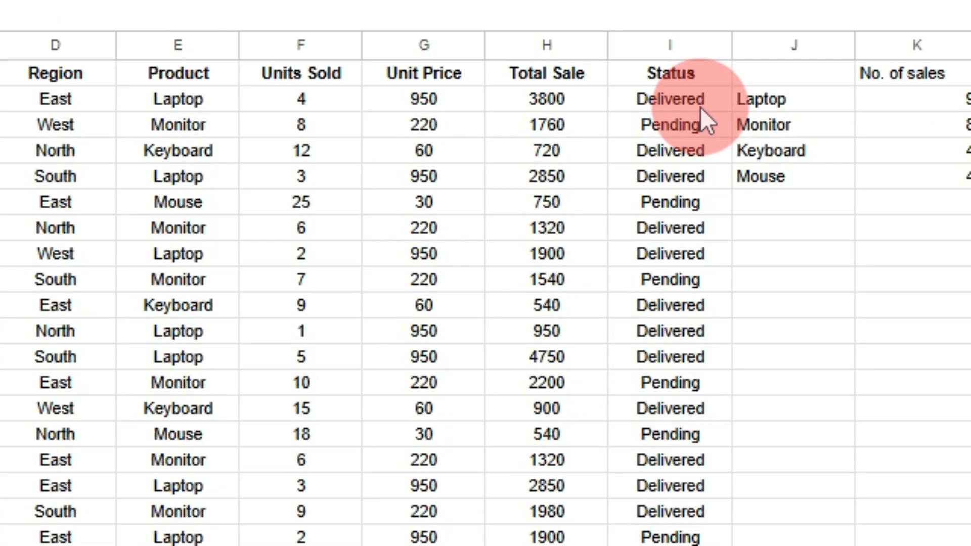
Add a dropdown data validation rule to the Status cells I2:I26 with the options Delivered and Pending
left_click(702, 107)
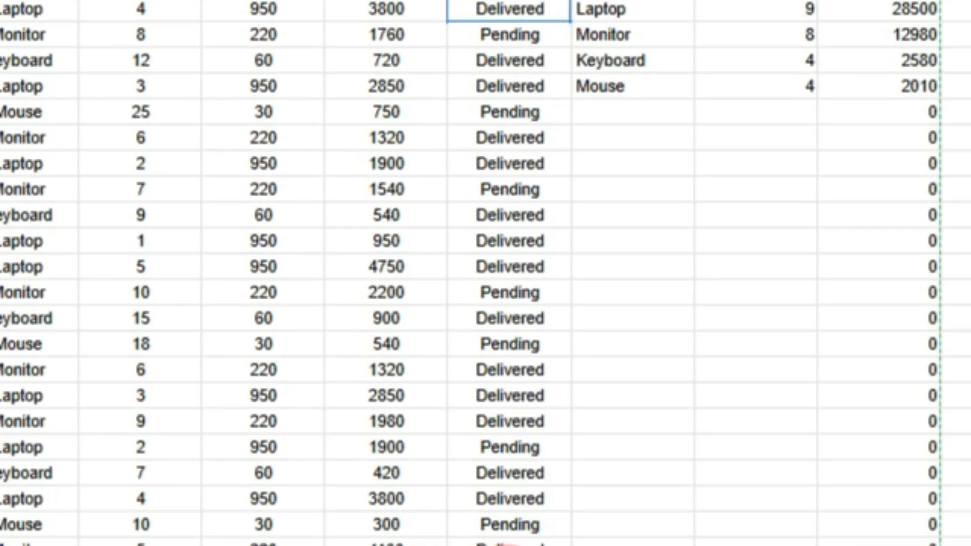
left_click(345, 536, "shift")
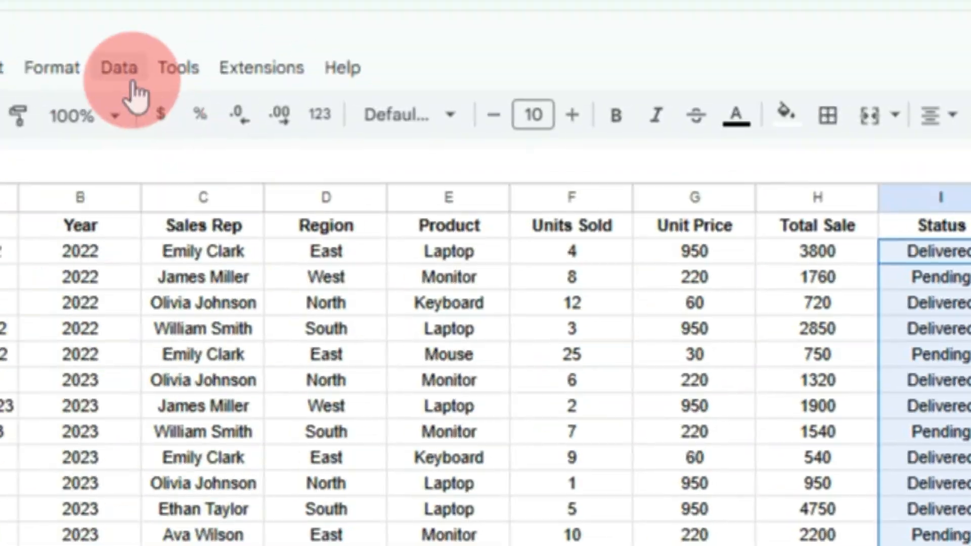
left_click(131, 78)
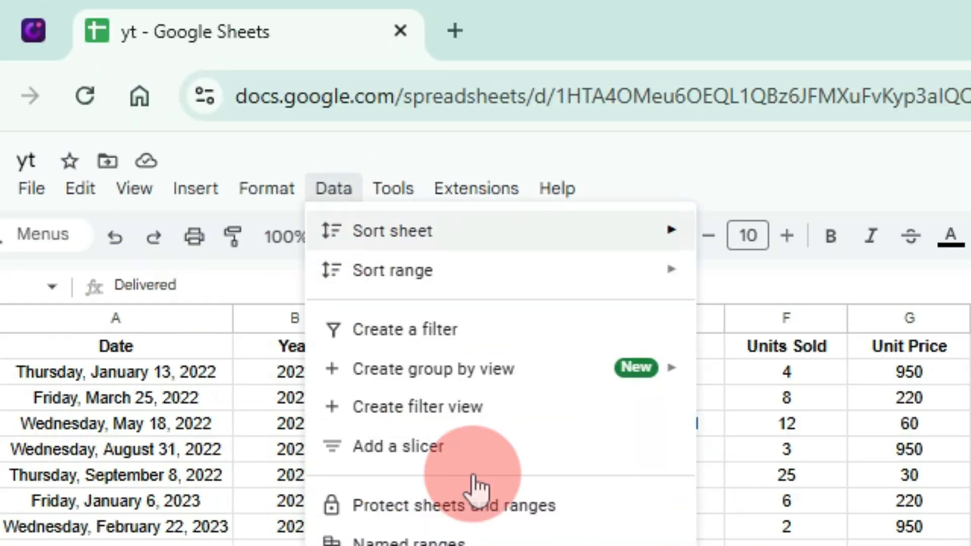
left_click(275, 544)
left_click(333, 190)
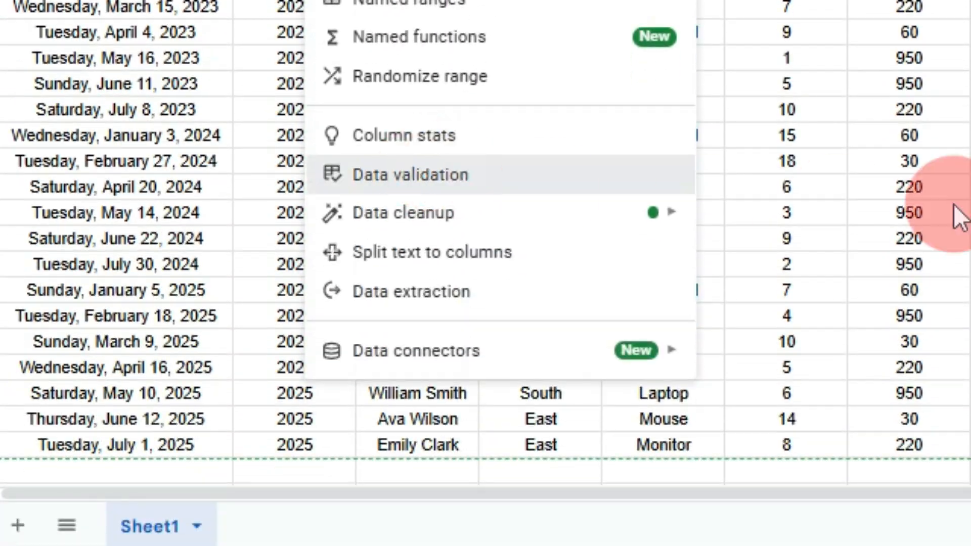
left_click(434, 298)
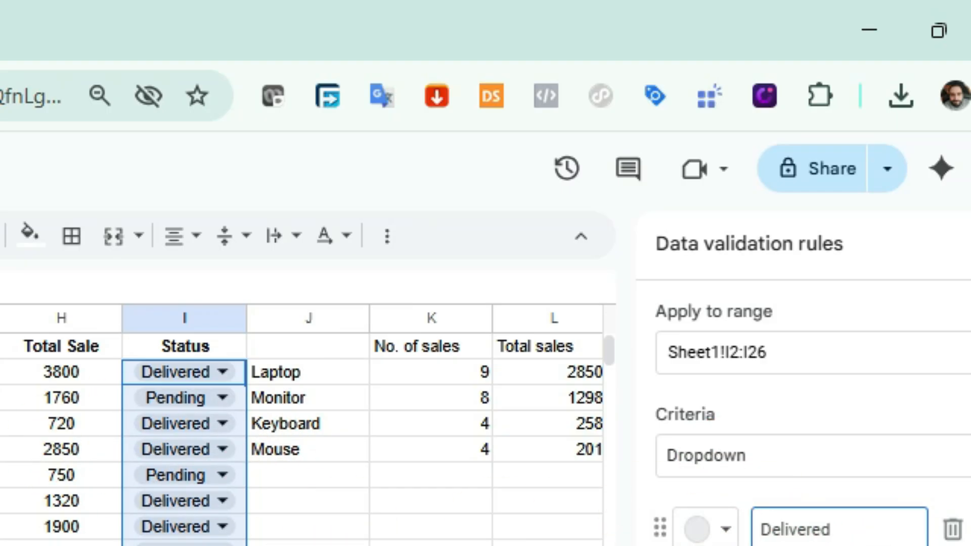
Color the Delivered option dark green and the Pending option dark red, and save the dropdown rule
left_click(710, 529)
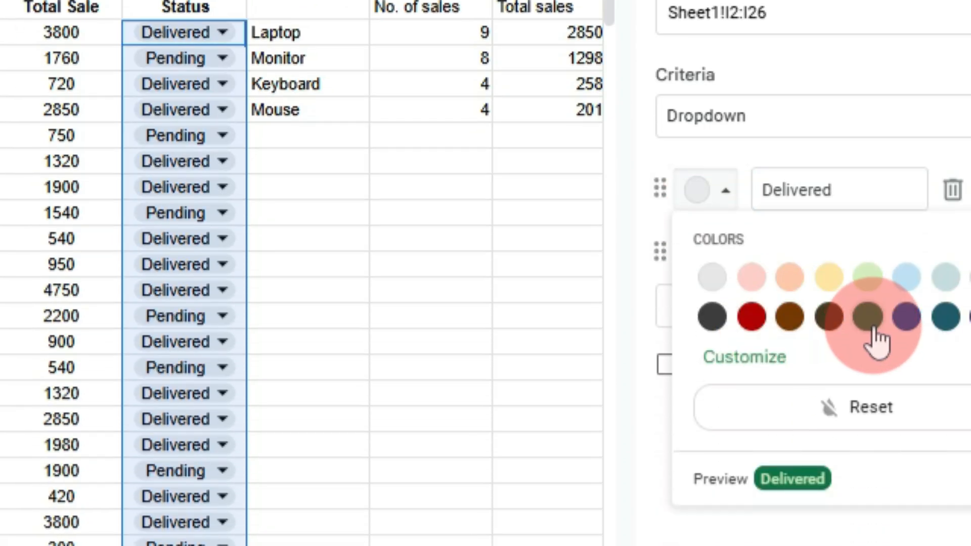
left_click(716, 54)
left_click(749, 171)
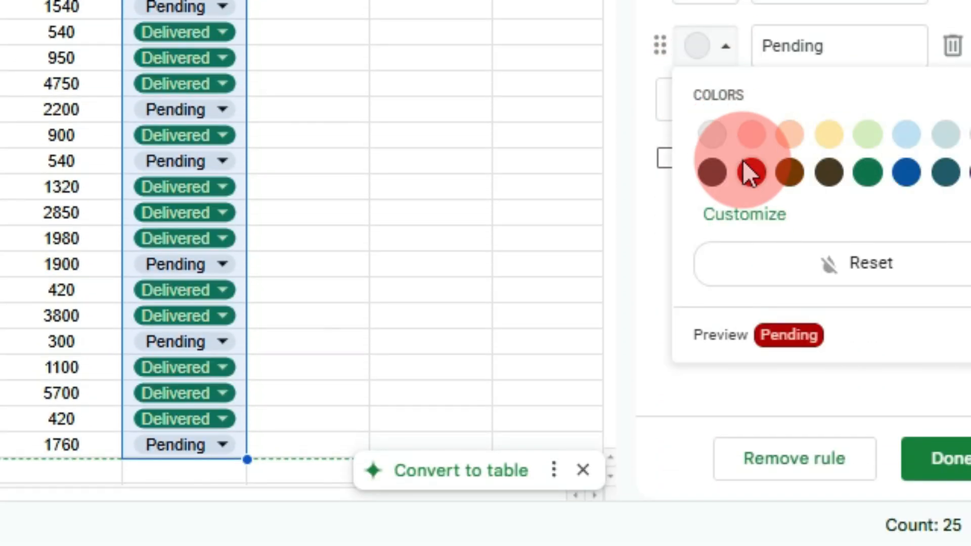
left_click(930, 458)
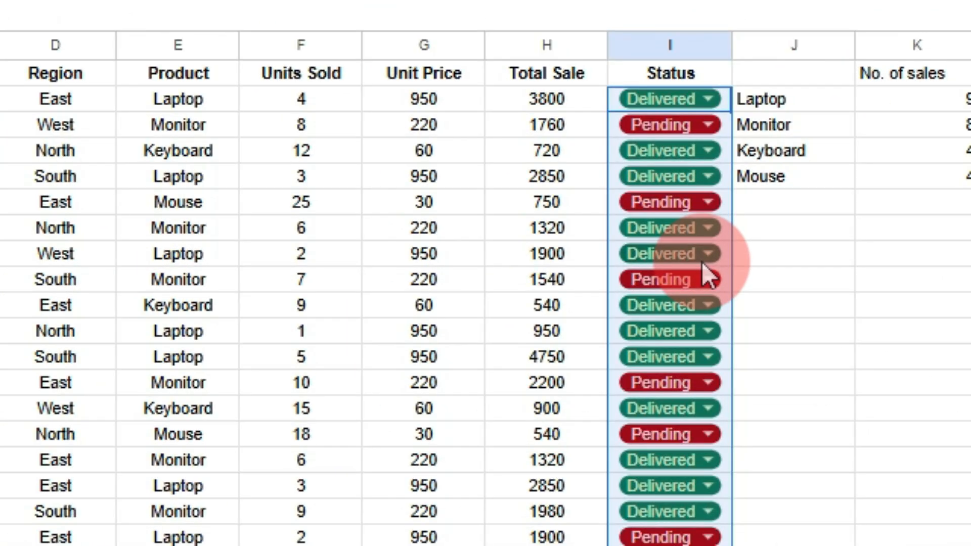
Change the status in I11 to Pending using its dropdown
left_click(382, 81)
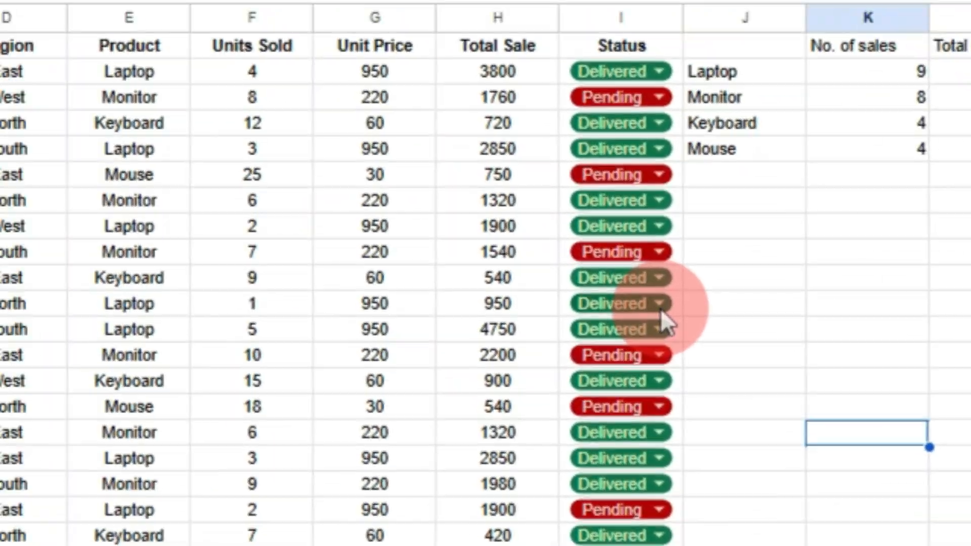
left_click(290, 95)
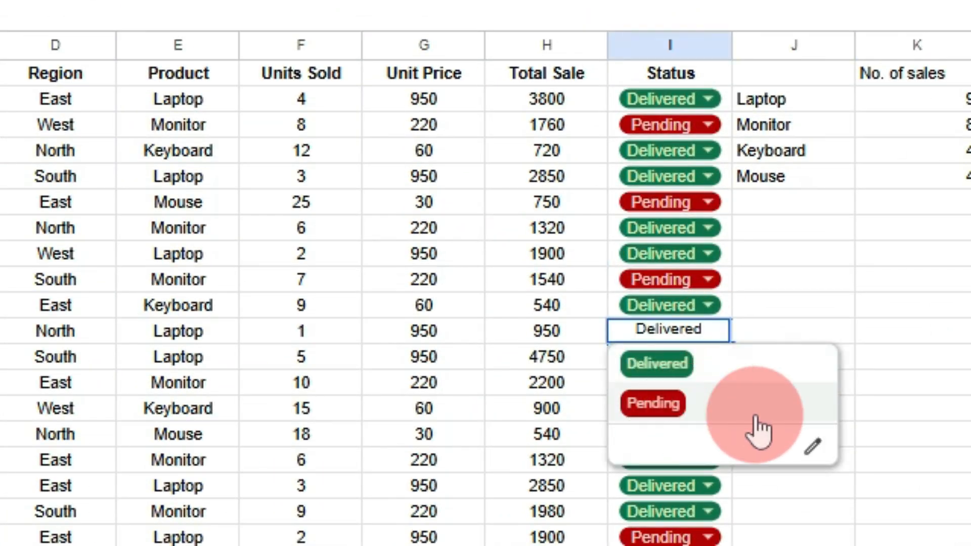
left_click(320, 169)
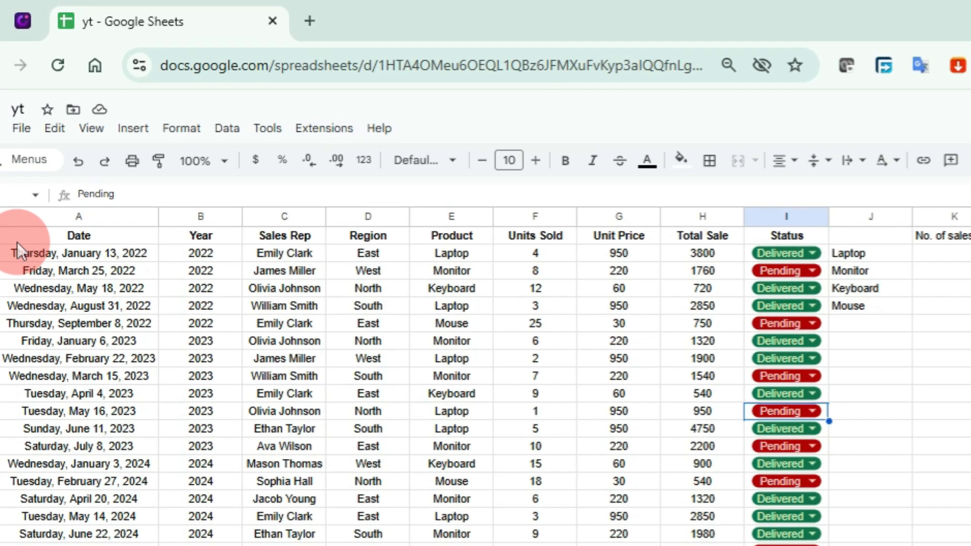
Create a pivot table on a new sheet from the data range A1:I26
left_click_drag(58, 173, 516, 379)
left_click_drag(839, 531, 961, 368)
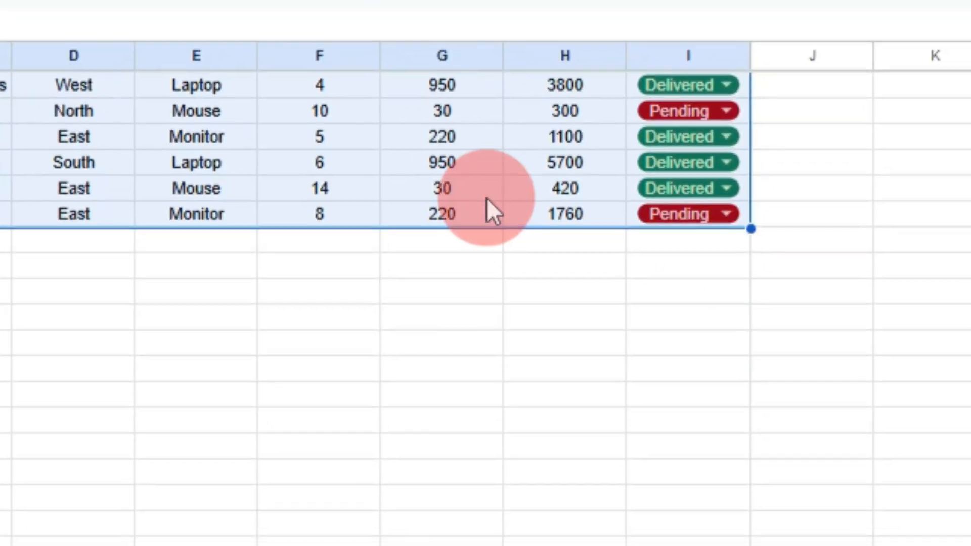
scroll(192, 347, "up", 10)
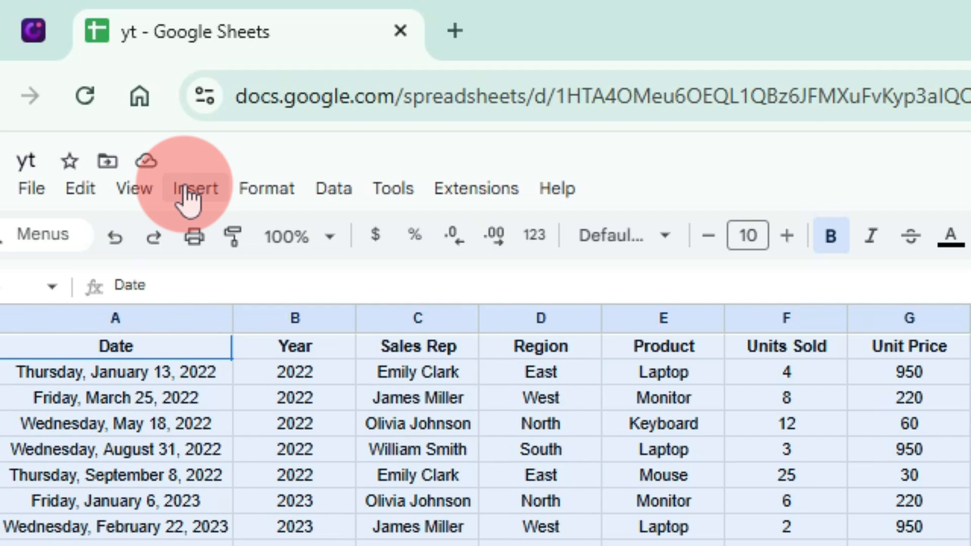
left_click(291, 193)
mouse_move(167, 195)
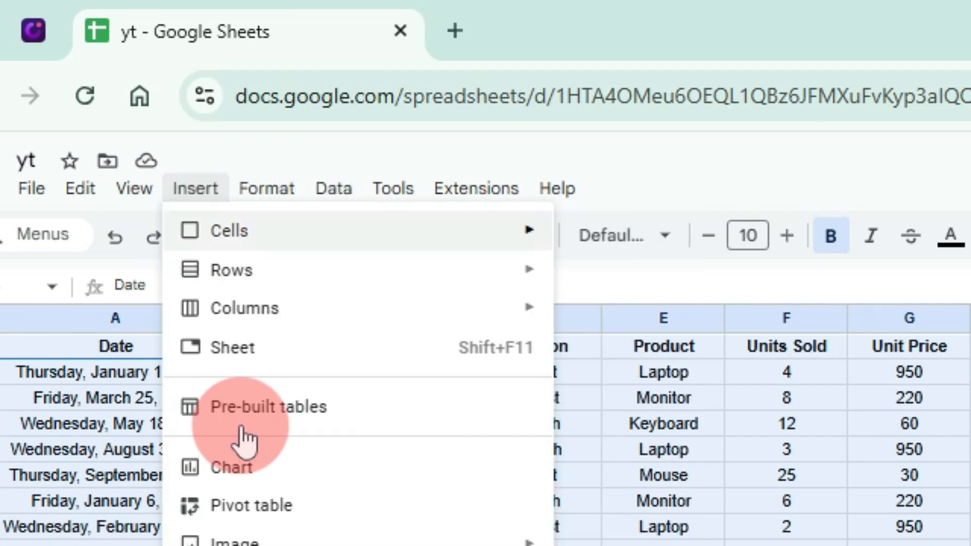
left_click(242, 514)
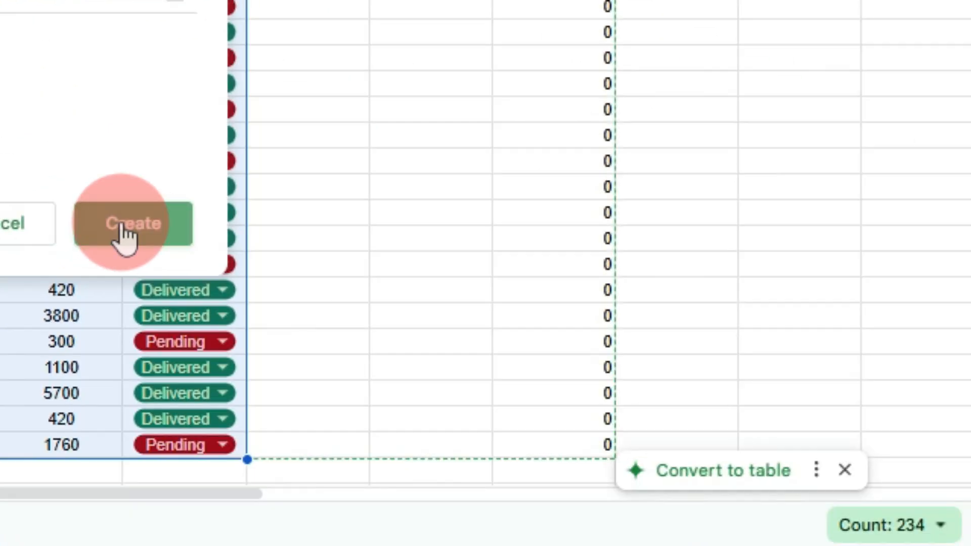
left_click(99, 228)
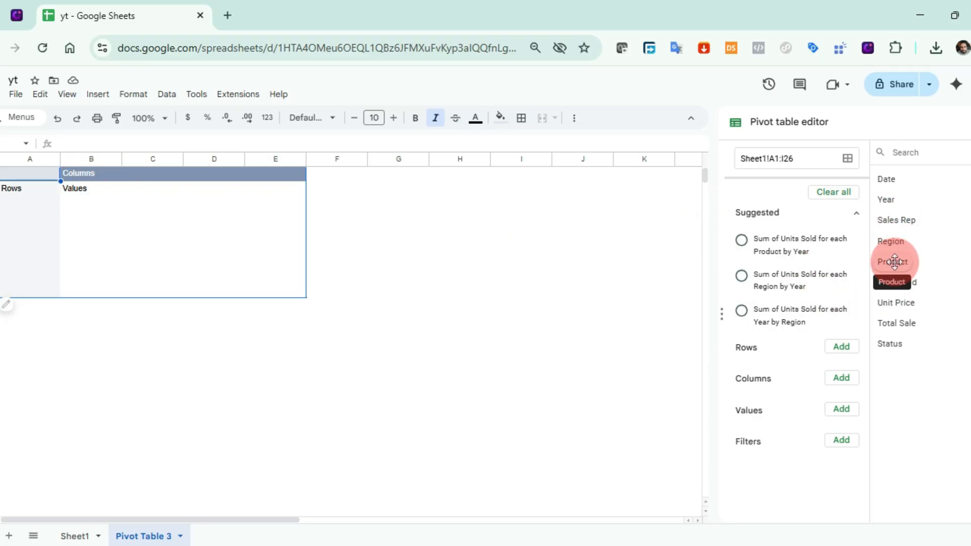
Add the Product field to the pivot table's rows
left_click_drag(895, 262, 782, 351)
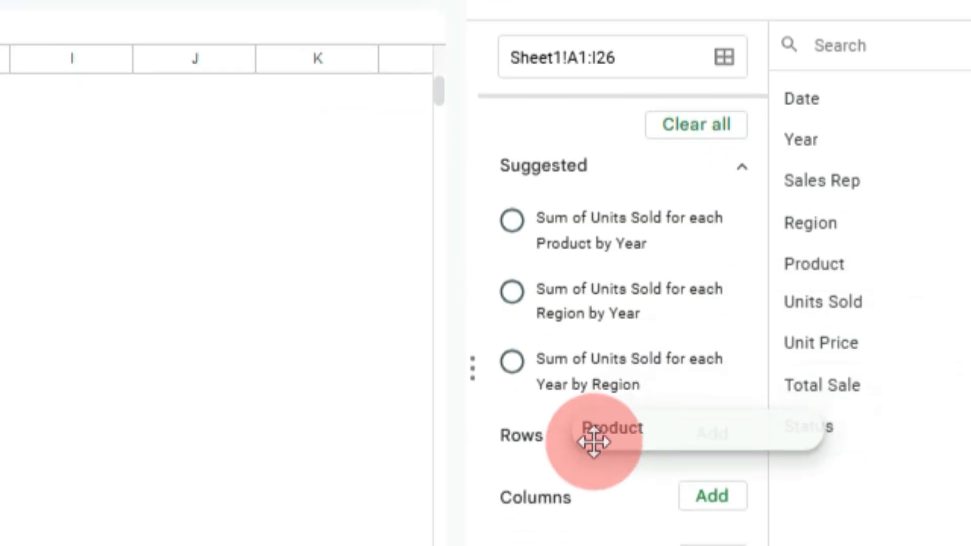
left_click_drag(593, 441, 534, 466)
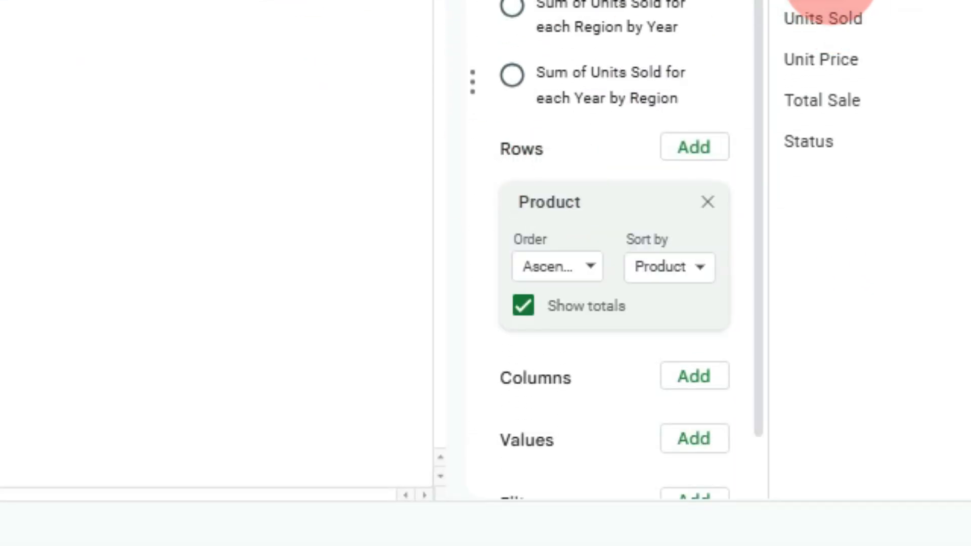
Add the Year field to the pivot table's columns
mouse_move(846, 99)
left_mouse_down()
mouse_move(772, 123)
mouse_move(717, 167)
mouse_move(844, 143)
mouse_move(846, 100)
left_mouse_up()
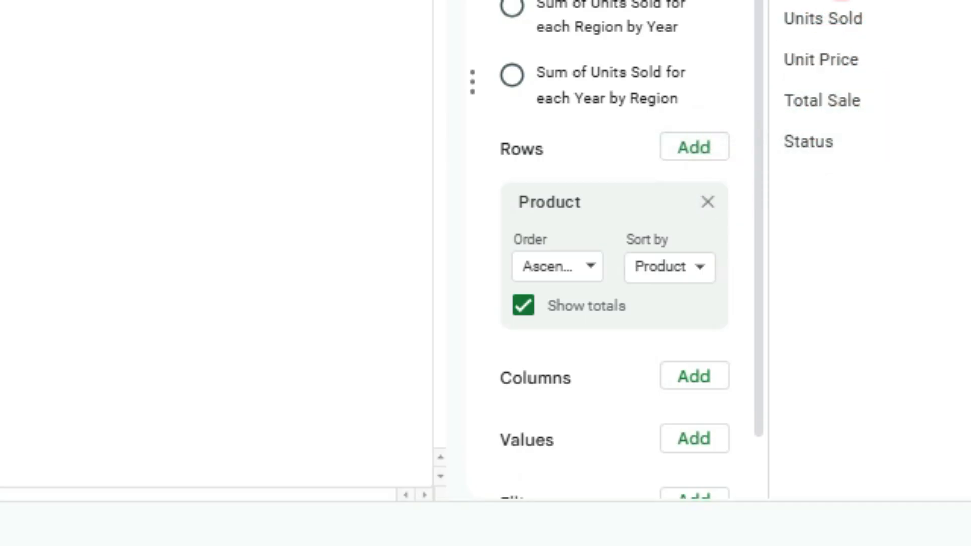
left_click_drag(792, 50, 521, 424)
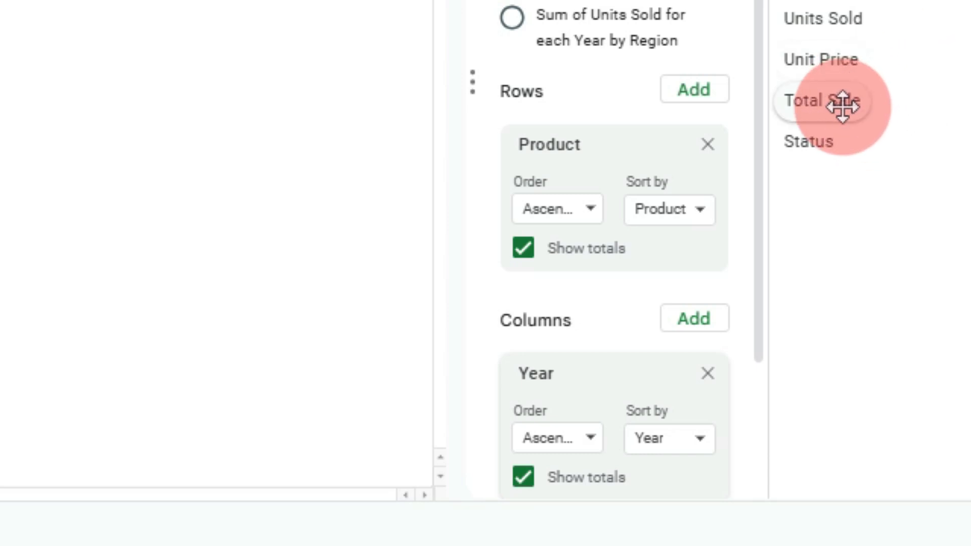
scroll(651, 260, "down", 3)
scroll(597, 397, "up", 3)
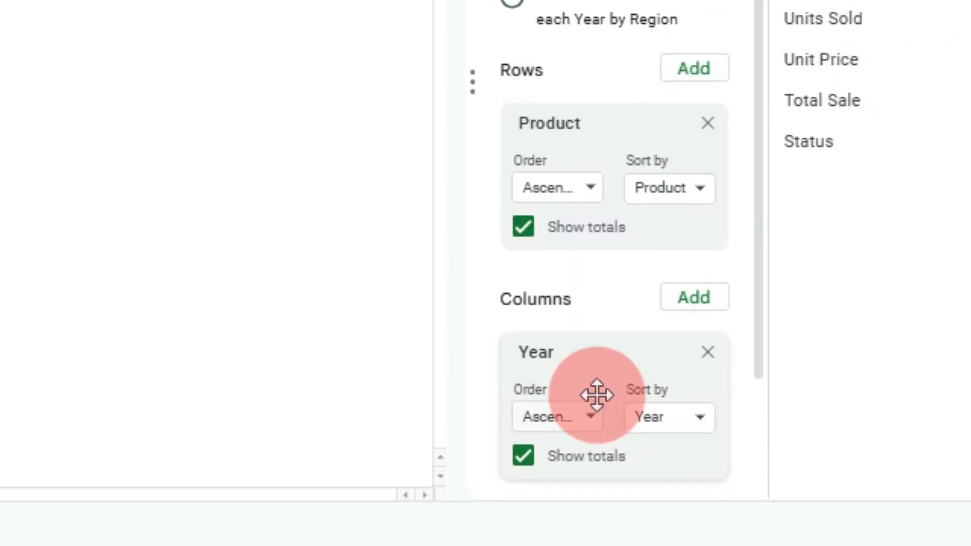
Add the Total Sale field to the pivot table's values, summarized by SUM
scroll(592, 392, "down", 3)
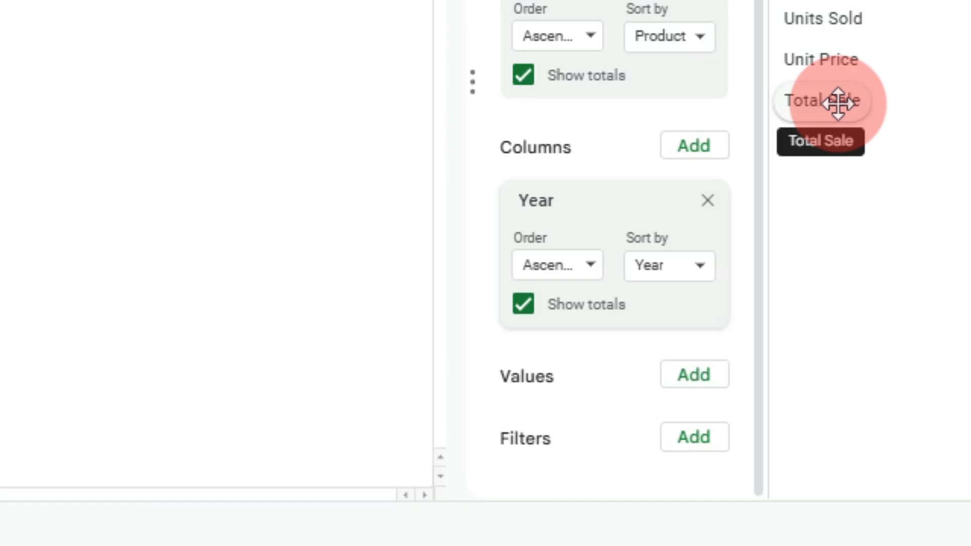
left_click_drag(837, 104, 534, 428)
left_click_drag(544, 419, 544, 421)
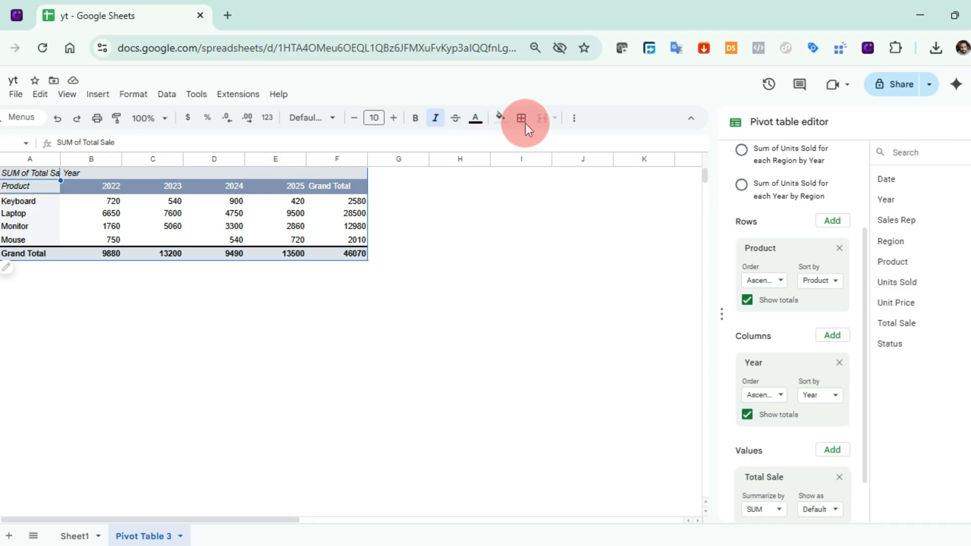
left_click(360, 216)
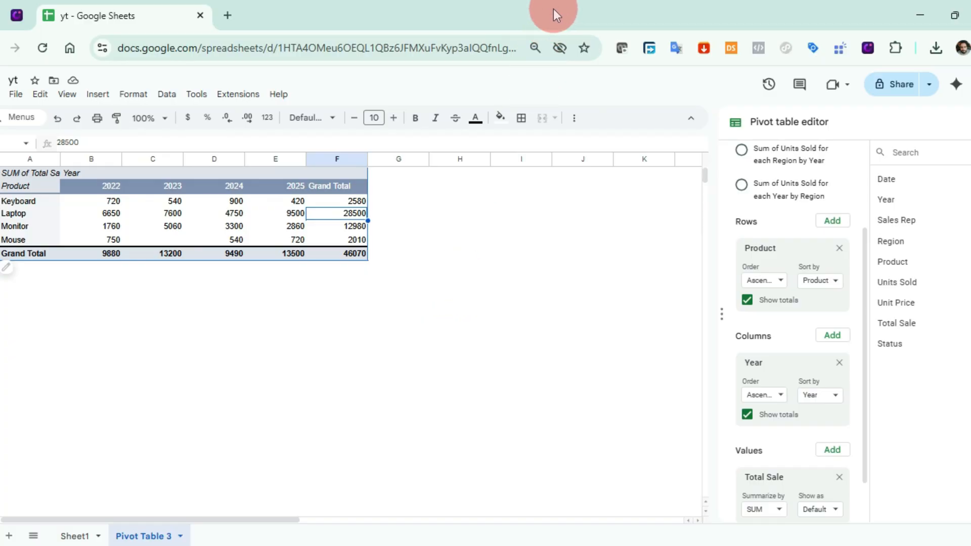
Start a SPARKLINE formula in G3 using the Keyboard row's yearly sales B3:E3 as its data
left_click(388, 199)
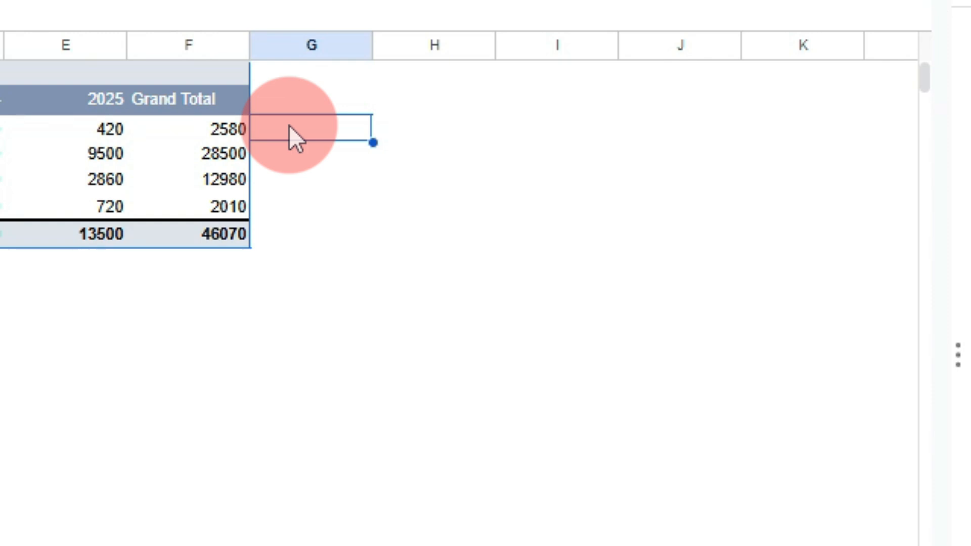
type("=spa")
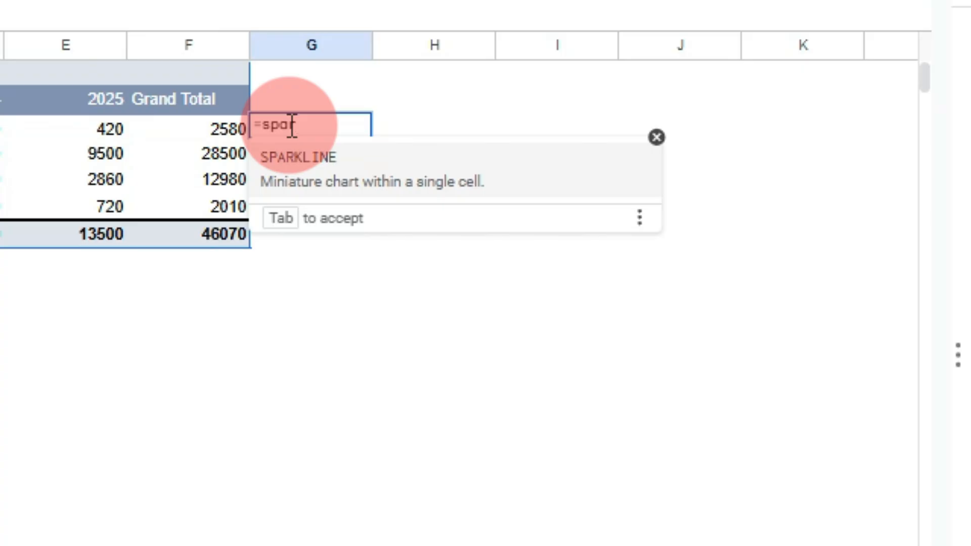
type("r")
left_click(321, 159)
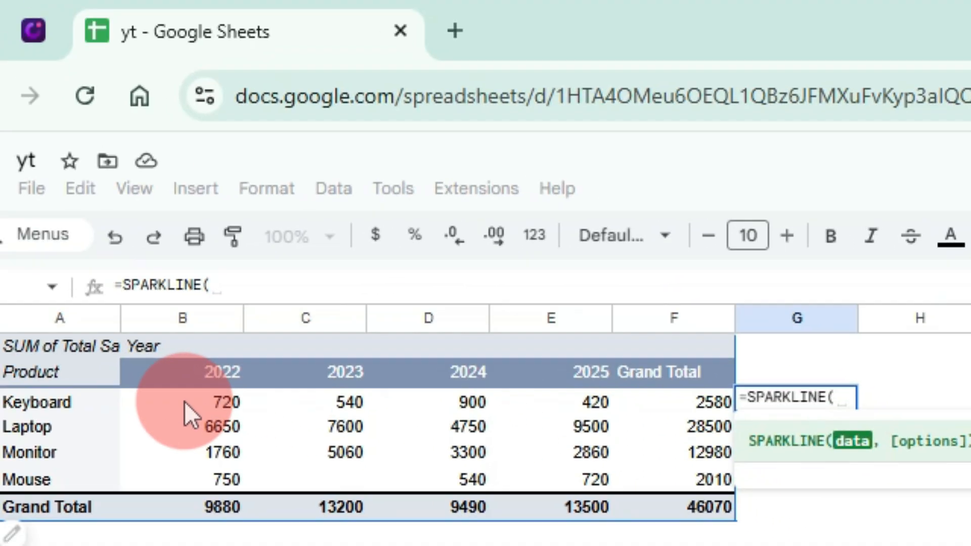
left_click_drag(185, 402, 602, 404)
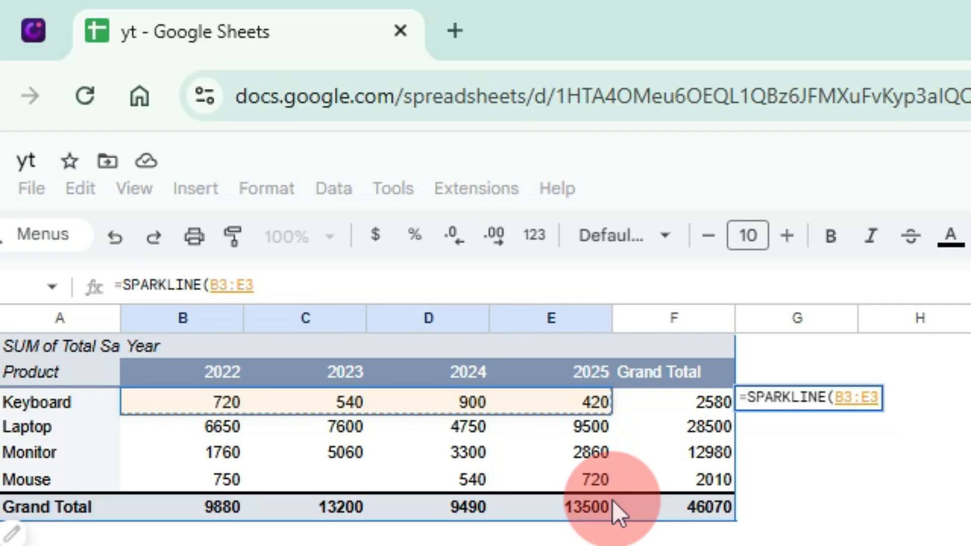
Complete the G3 formula with the options {"Charttype","line"} and enter it
type(",")
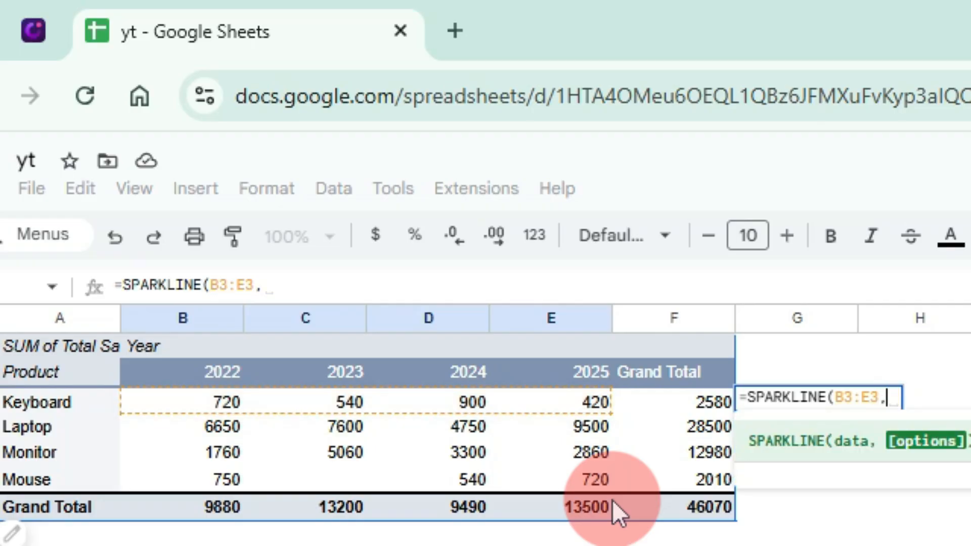
type("{")
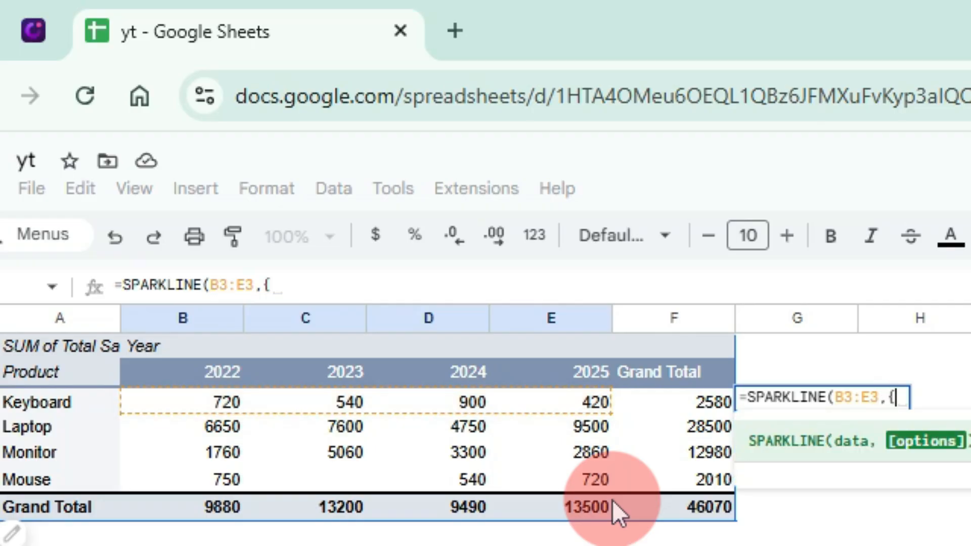
type("\"")
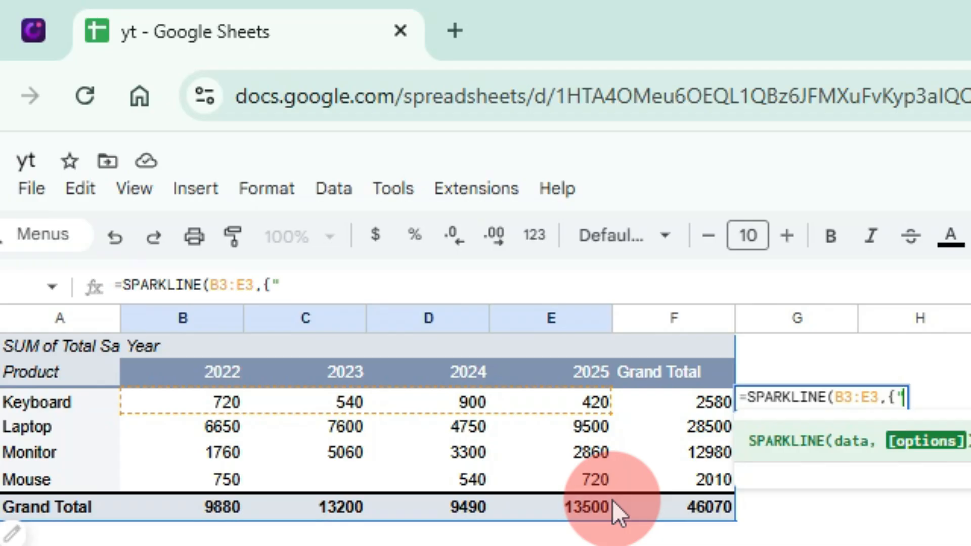
type("Chatt")
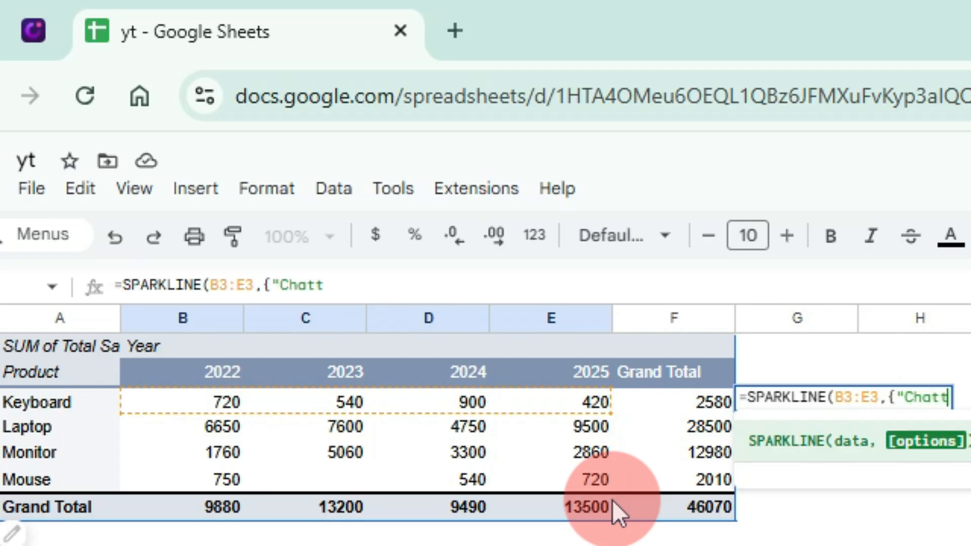
type("ype")
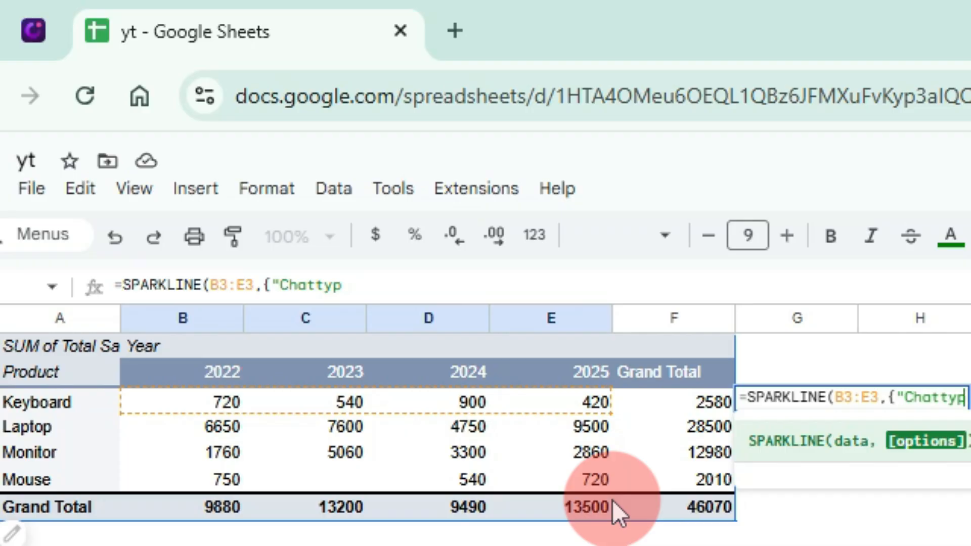
key("BackSpace")
key("BackSpace")
key("BackSpace")
key("BackSpace")
type("r")
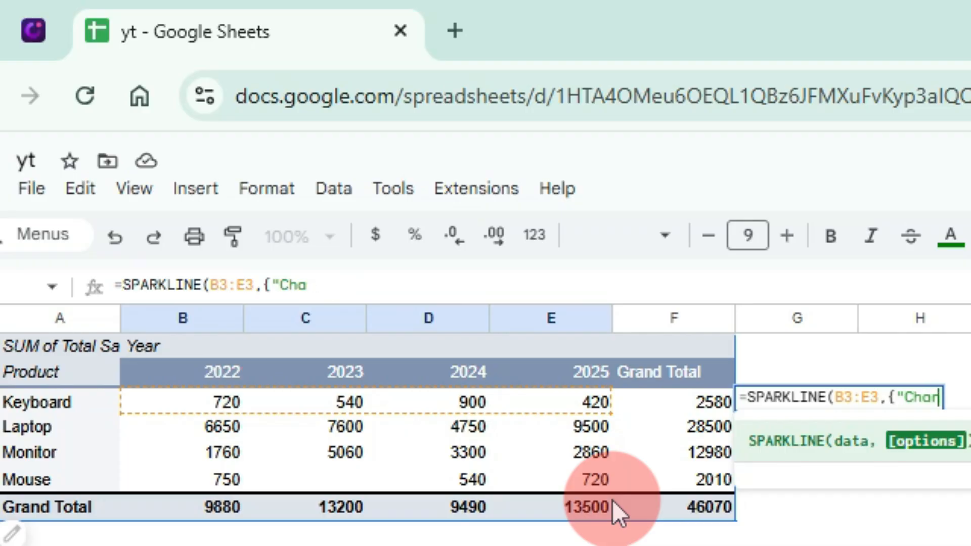
type("ttype")
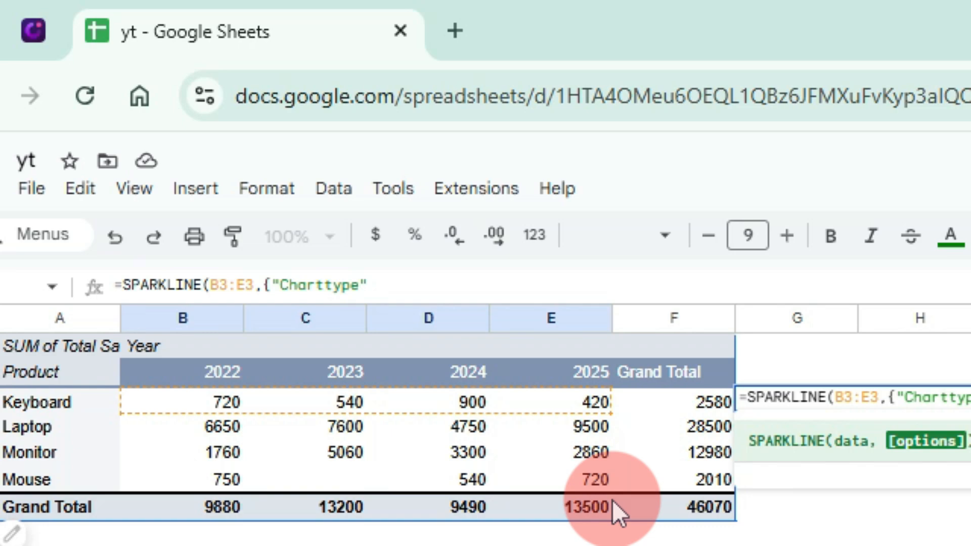
type("\",\"line\"")
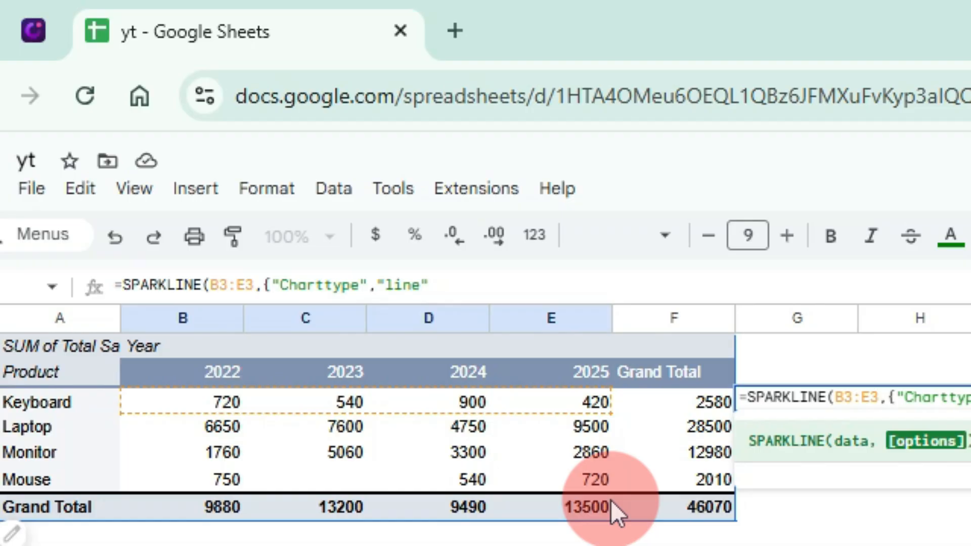
type("}")
type("11111111111111")
key("BackSpace")
key("BackSpace")
key("BackSpace")
key("BackSpace")
key("BackSpace")
key("BackSpace")
key("BackSpace")
key("BackSpace")
key("BackSpace")
key("BackSpace")
key("BackSpace")
key("BackSpace")
key("BackSpace")
key("BackSpace")
type("}")
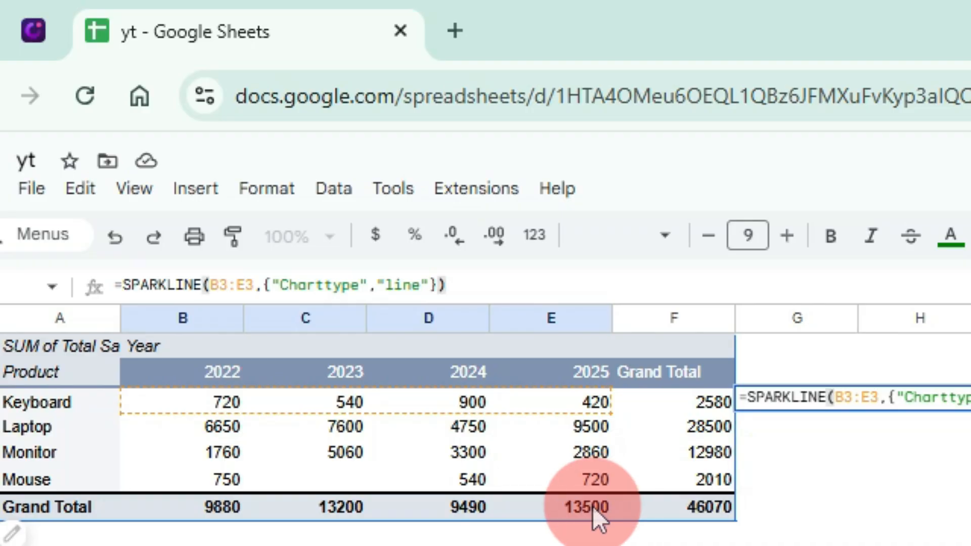
key("Return")
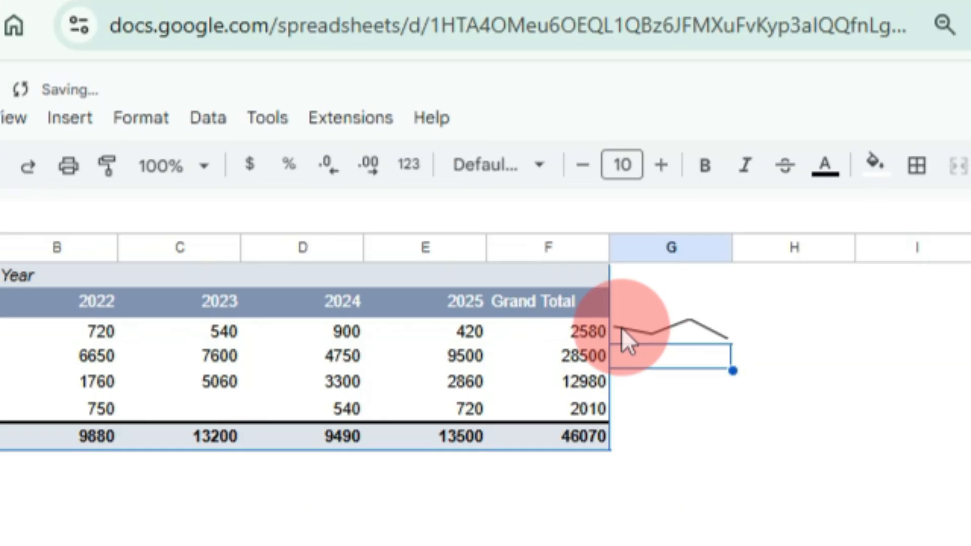
Fill the line sparkline from G3 down through G6 for the remaining products
left_click(749, 405)
left_click_drag(372, 143, 359, 217)
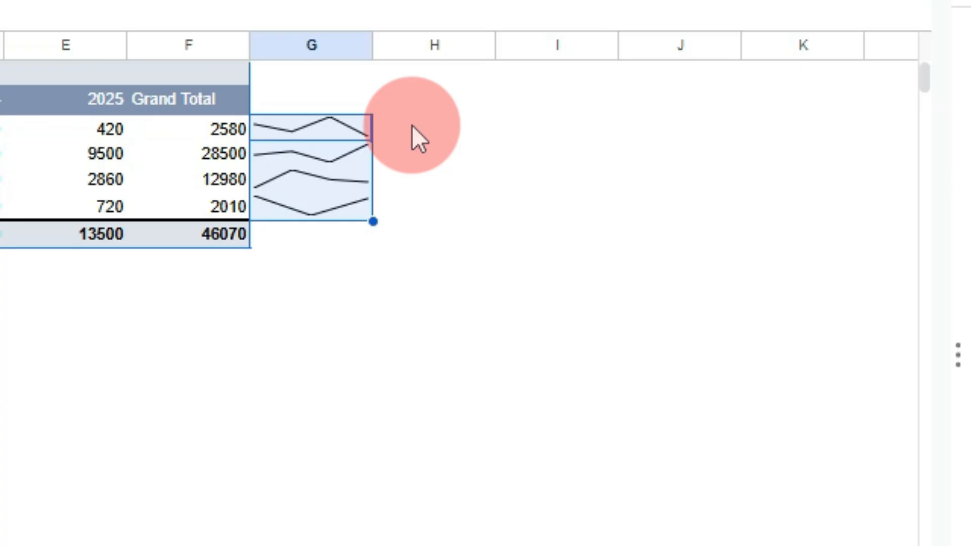
Start a SPARKLINE formula in H3 using the Keyboard row range B3:F3 as its data
left_click(413, 127)
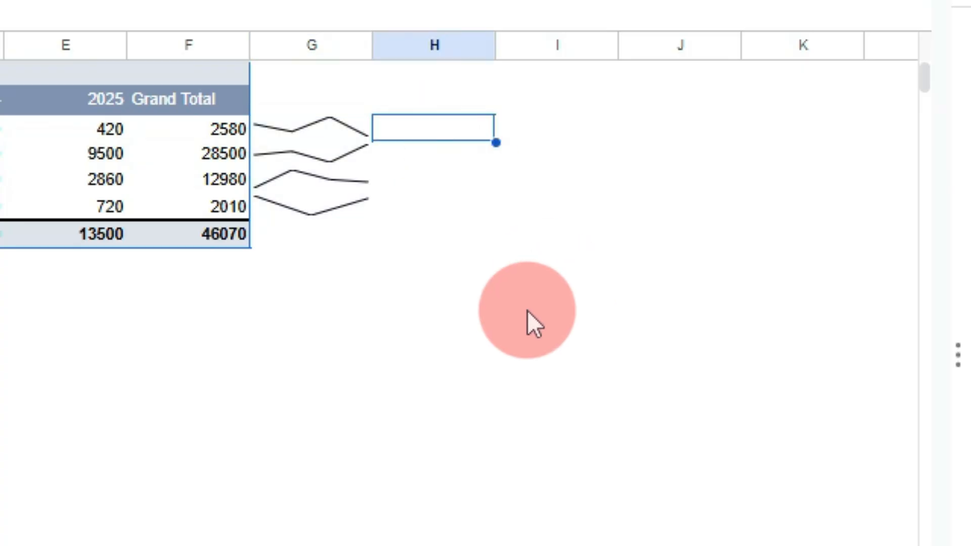
type("=sparkil")
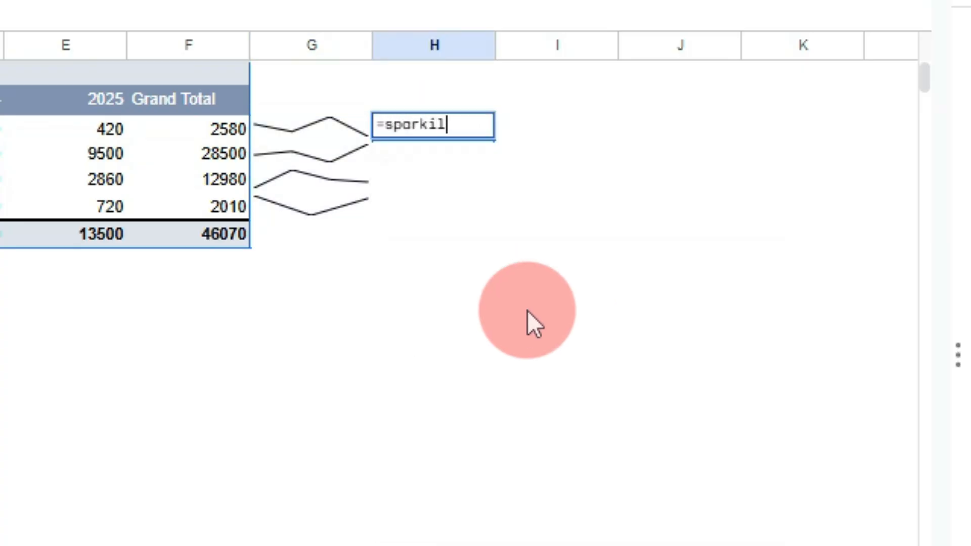
key("BackSpace")
key("BackSpace")
key("BackSpace")
key("Tab")
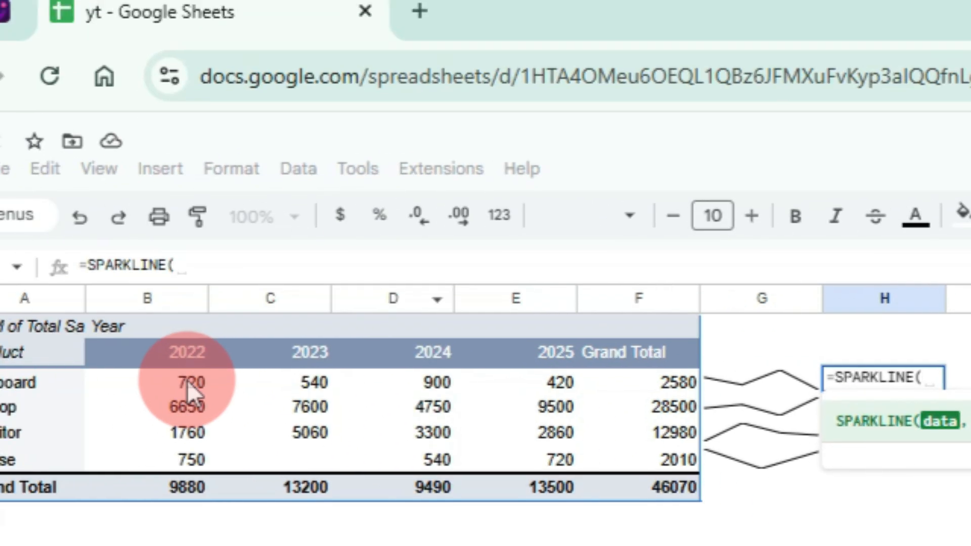
left_click_drag(188, 381, 121, 131)
left_click_drag(412, 287, 457, 291)
type(",")
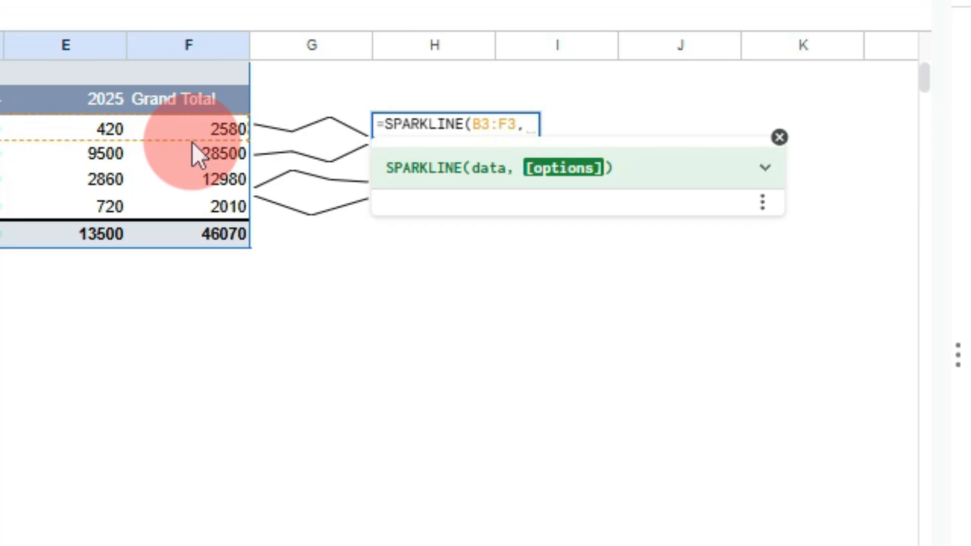
Complete the H3 formula with the options {"charttype","columns"} and enter it
type("{\"Cha")
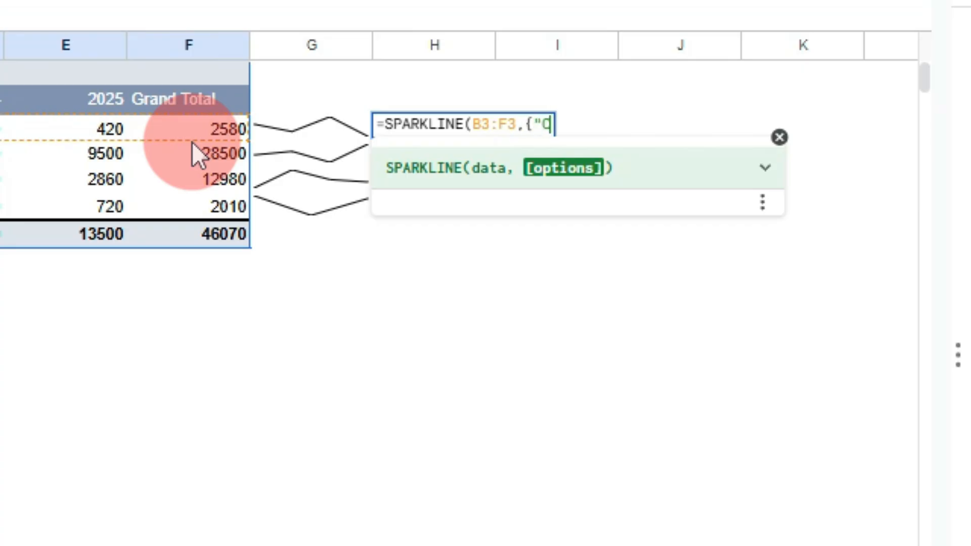
key("BackSpace")
key("BackSpace")
key("BackSpace")
type("cha")
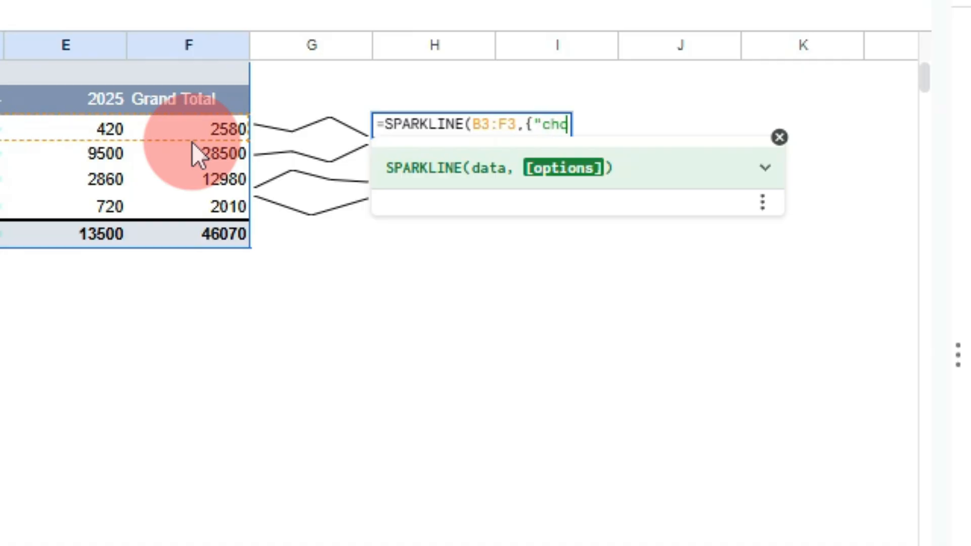
type("rtty")
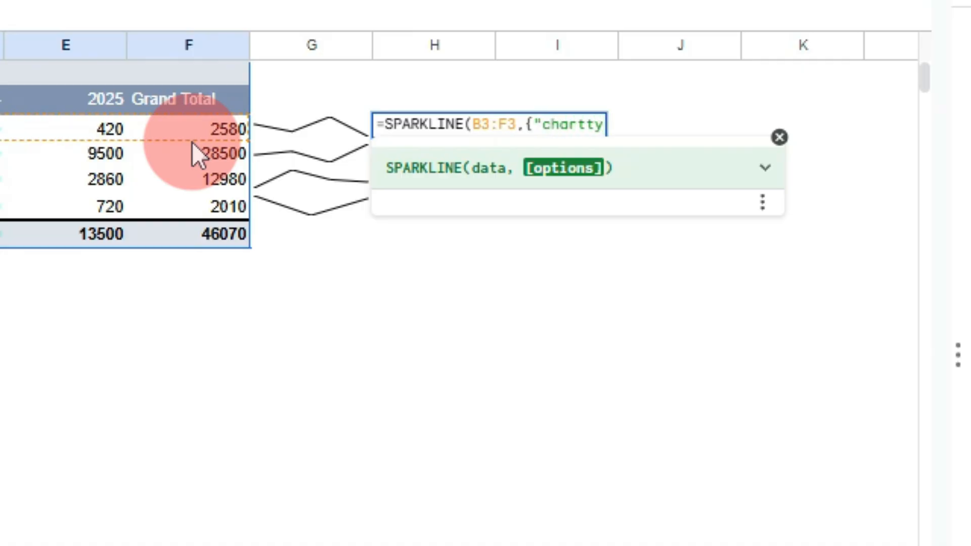
type("pe\",\"")
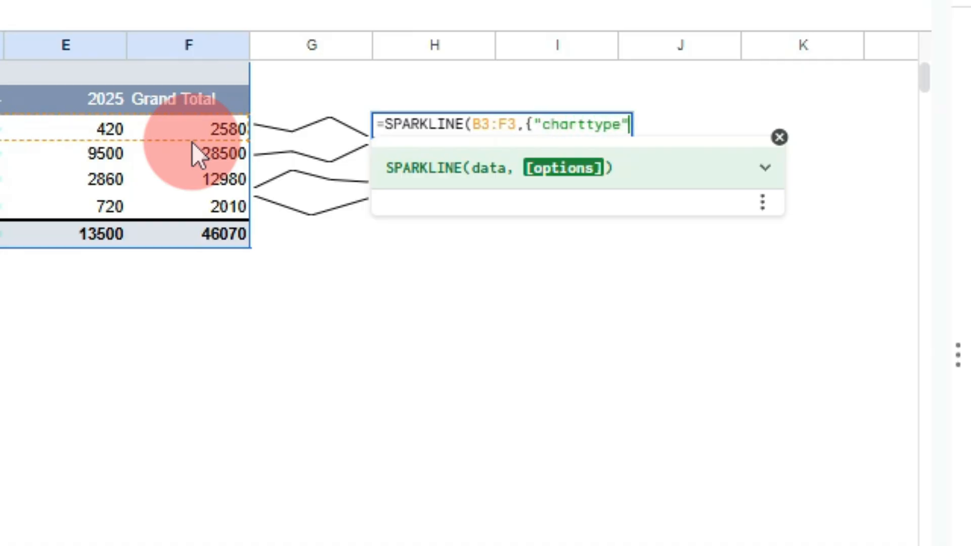
type("columns")
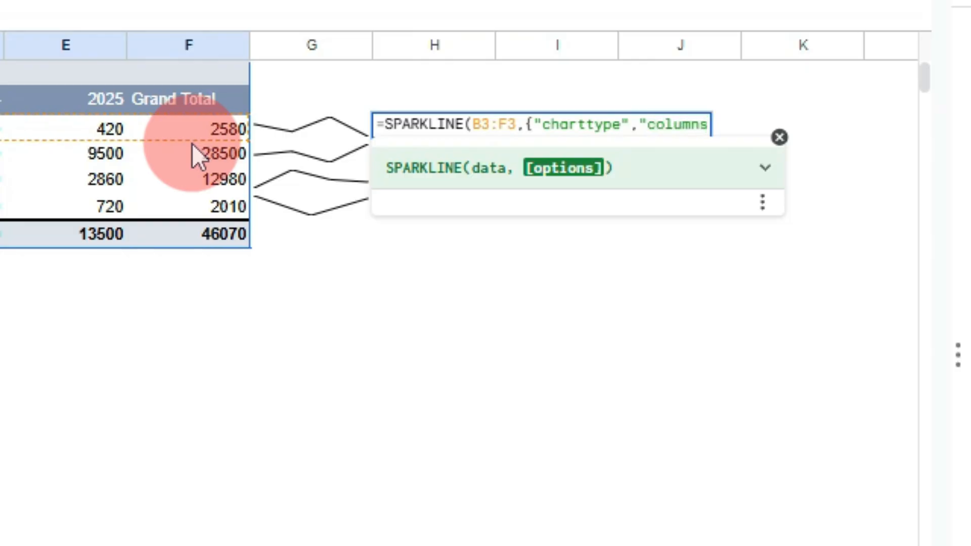
type("\"")
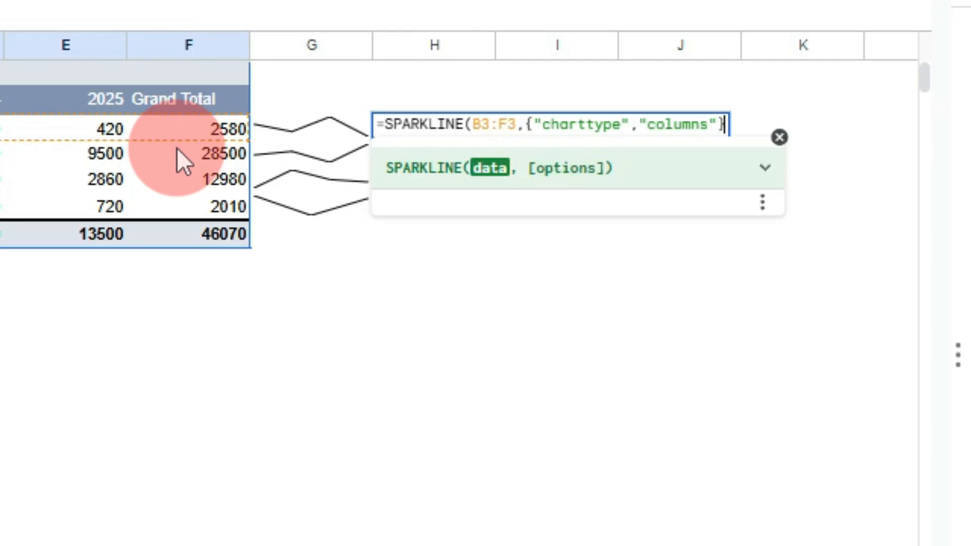
type(")")
key("Return")
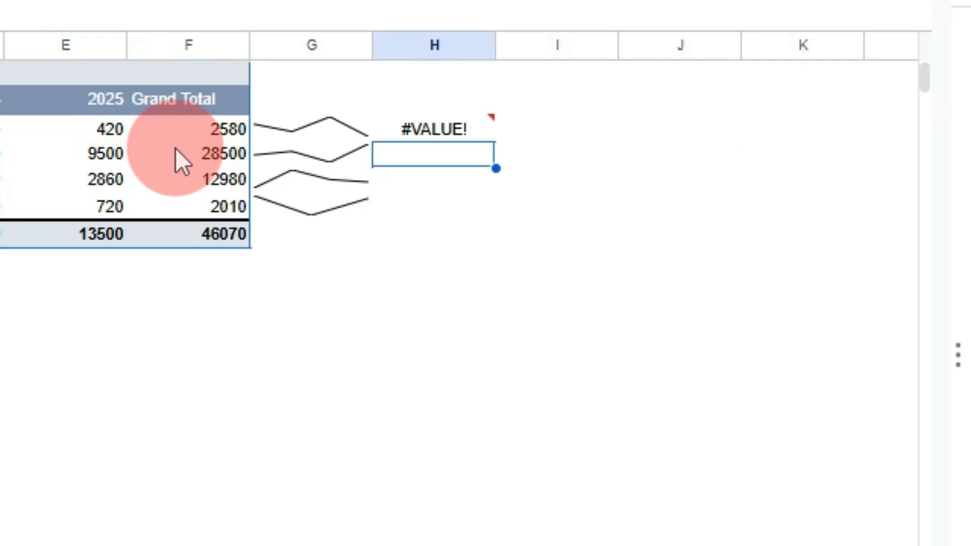
Change the chart type in the H3 sparkline formula to "column"
left_click(428, 131)
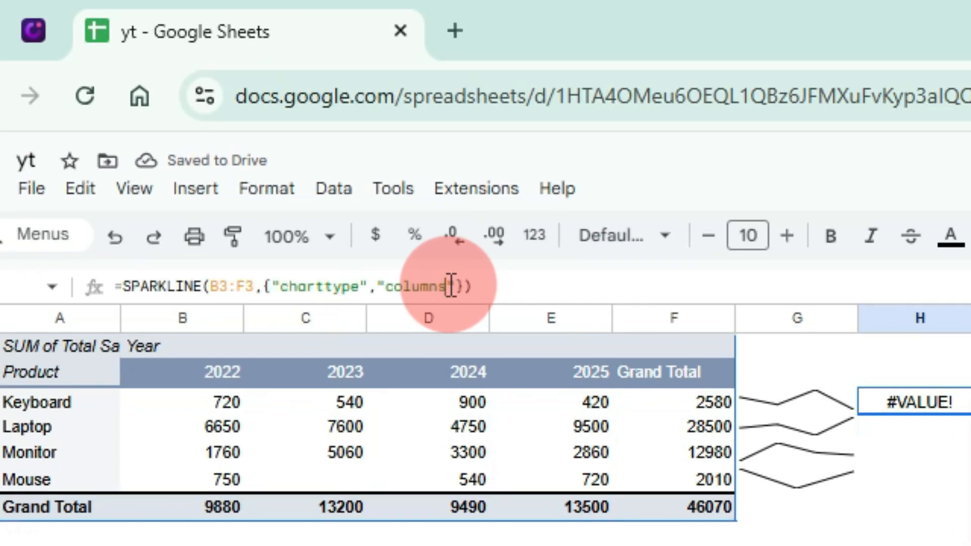
left_click(266, 176)
key("BackSpace")
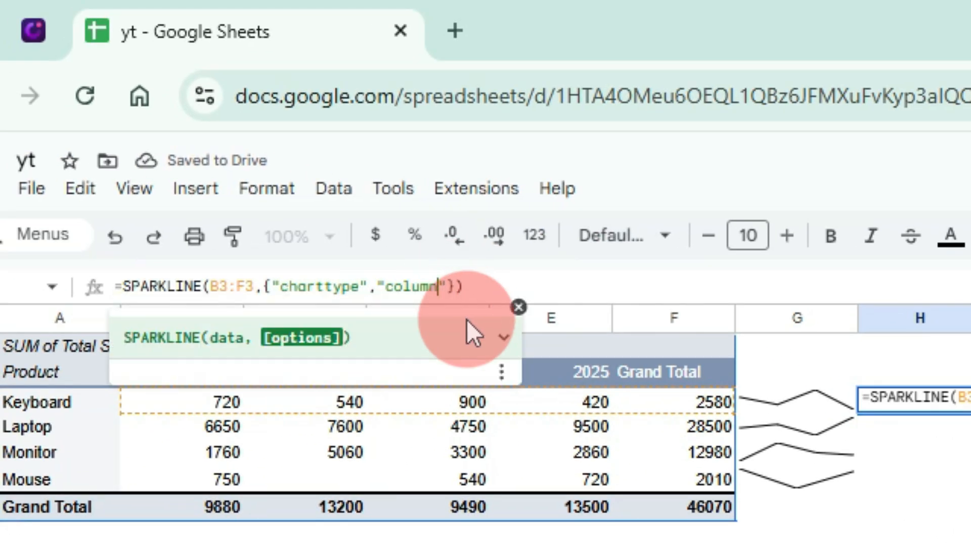
key("Return")
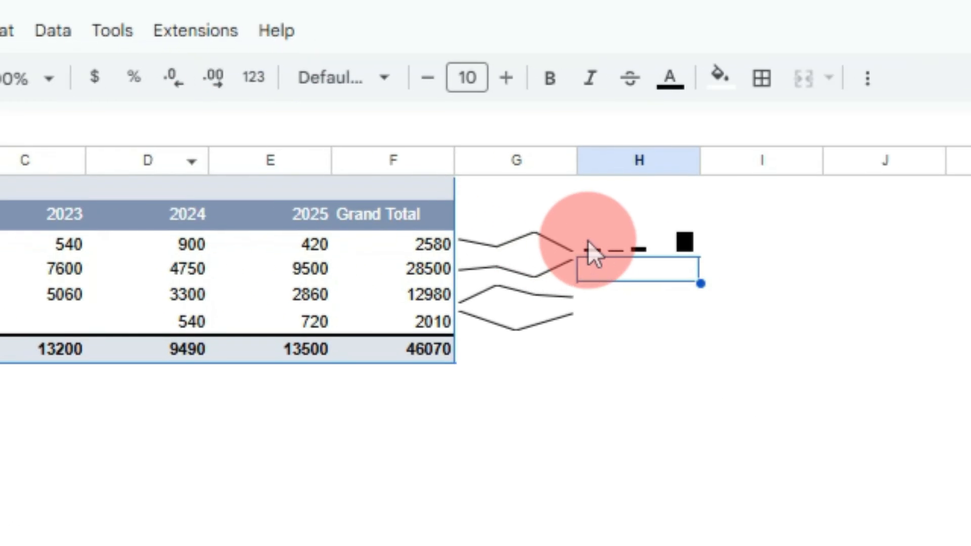
Fill the column sparkline from H3 down through H6 for the remaining products
left_click(889, 402)
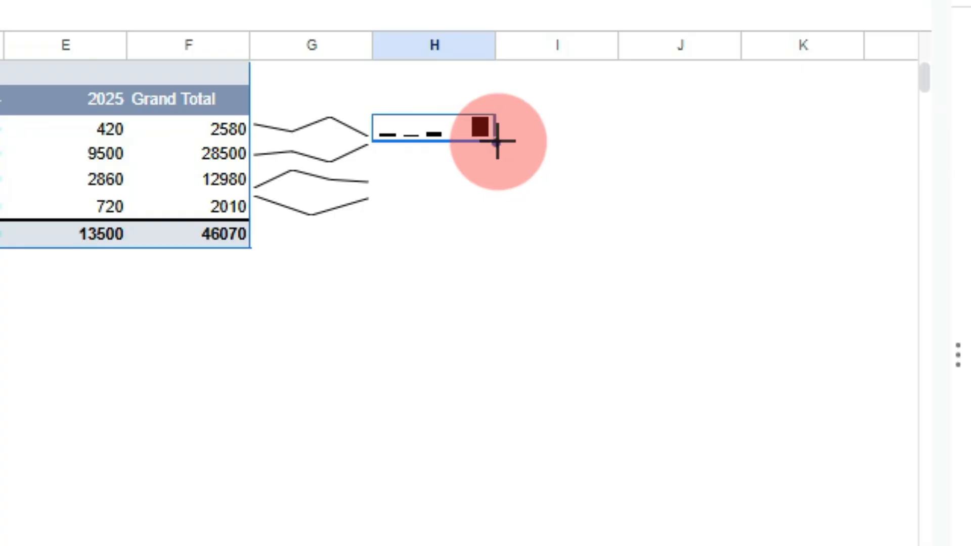
left_click_drag(497, 143, 364, 227)
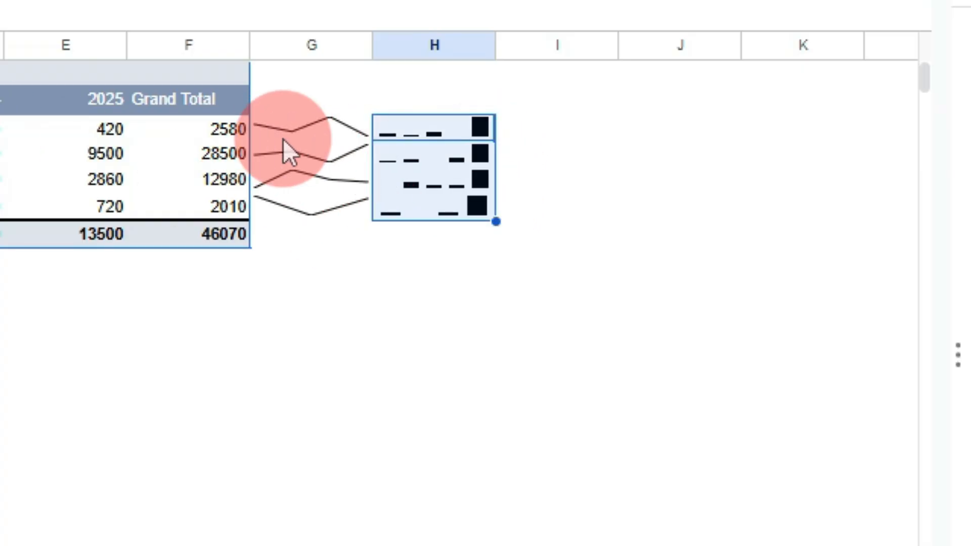
left_click(445, 132)
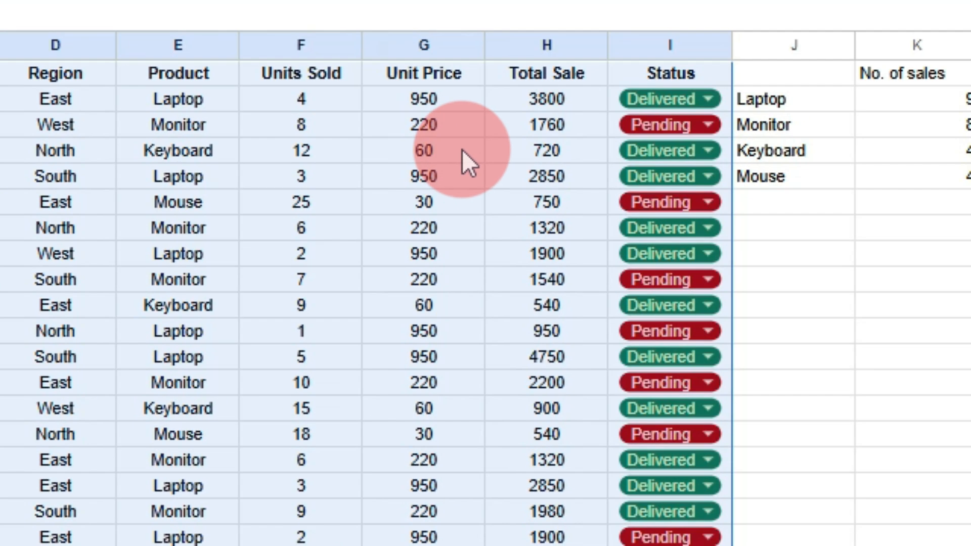
Select all the Total Sale values in H2:H26 of the sales data and start a conditional formatting rule for them
left_click(469, 159)
left_click(527, 105)
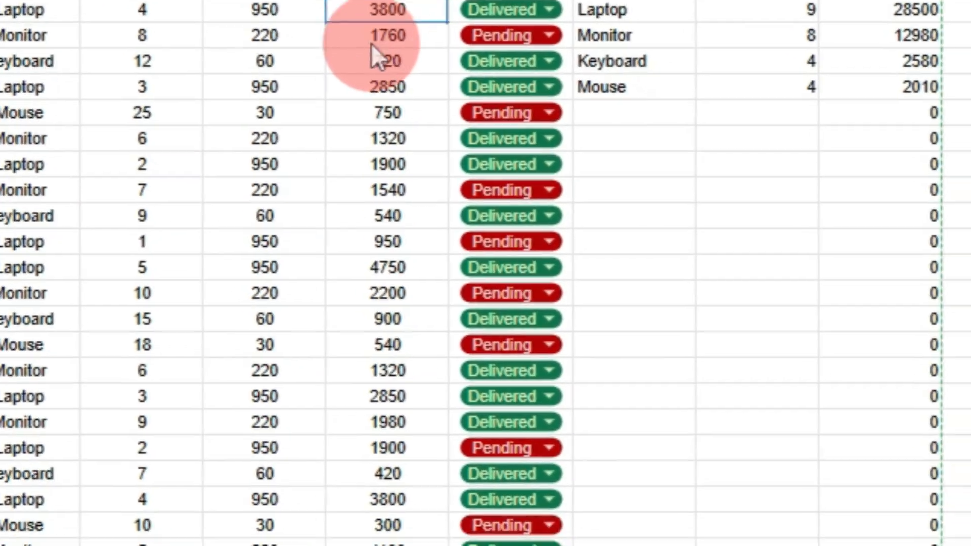
left_click_drag(371, 43, 147, 379)
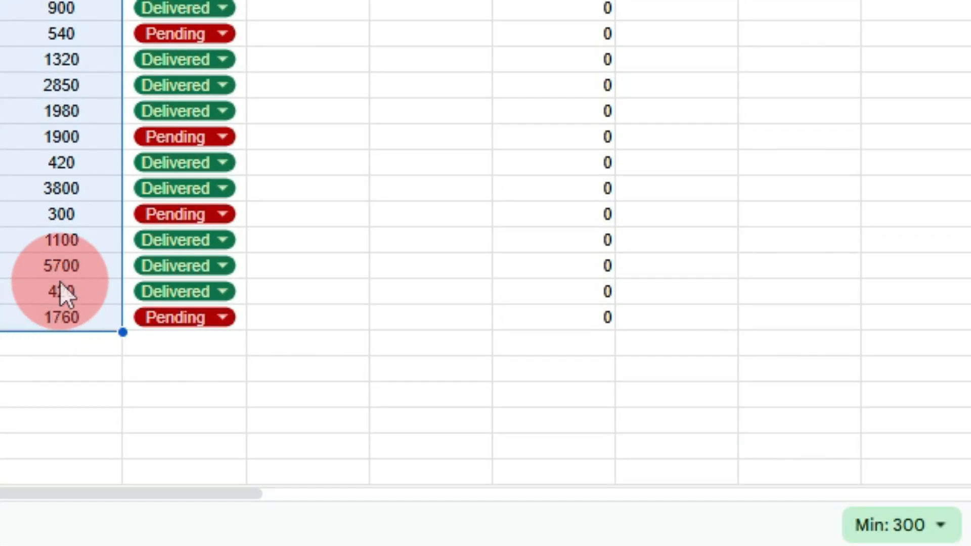
scroll(51, 187, "up", 1)
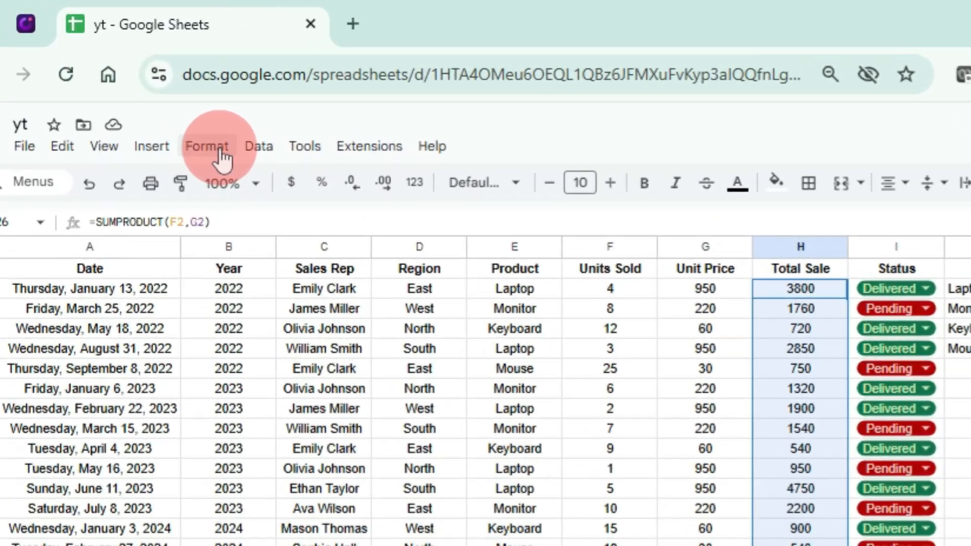
left_click(144, 97)
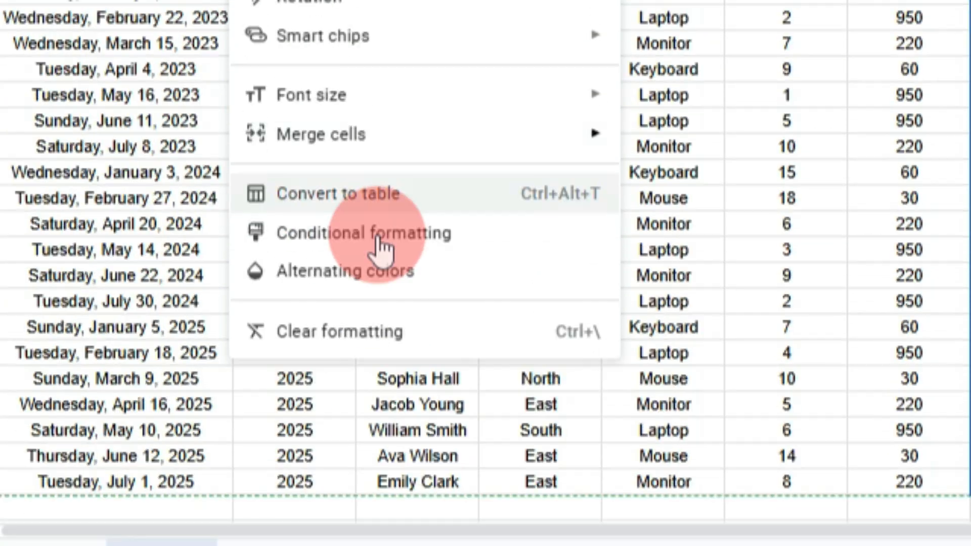
left_click(386, 234)
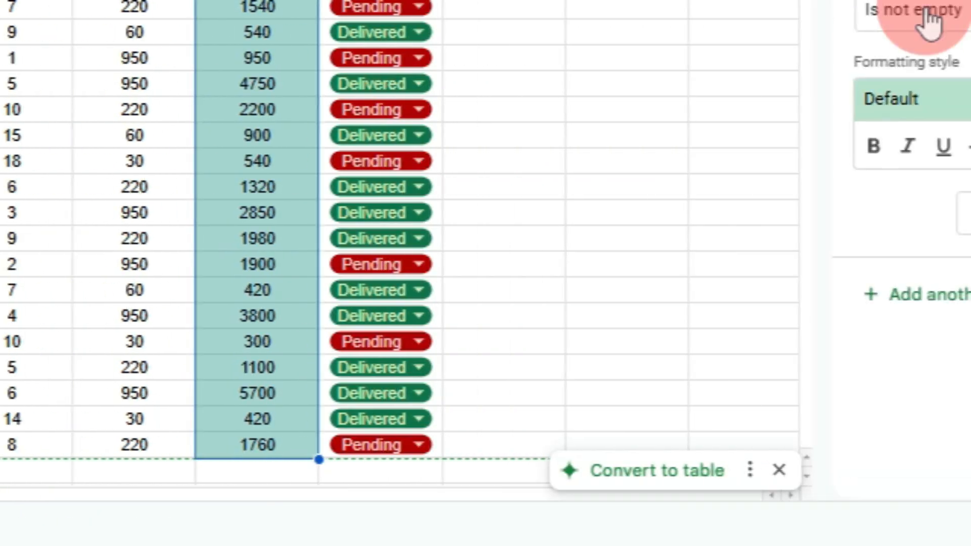
Set the rule's condition to "Greater than or equal to" with the value 1000
left_click(926, 13)
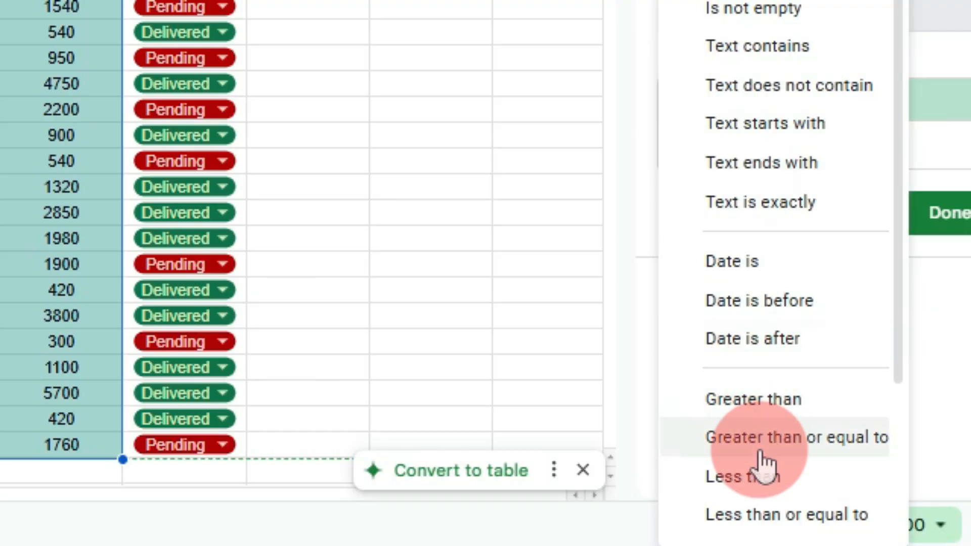
left_click(795, 439)
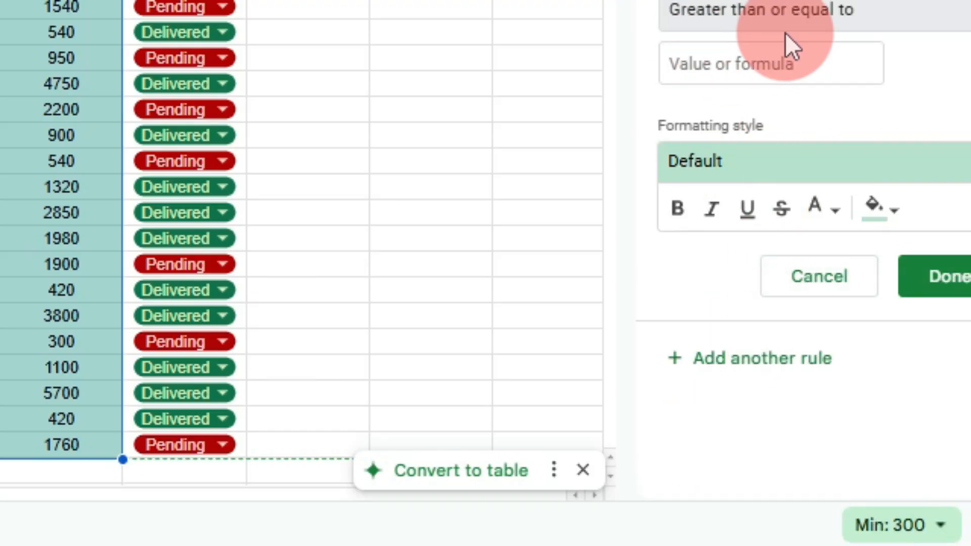
left_click(815, 79)
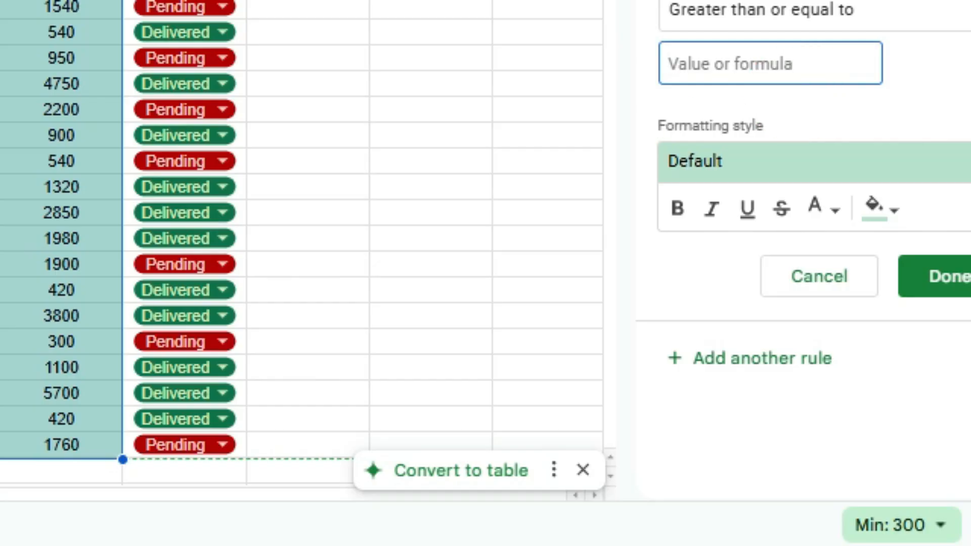
type("1000")
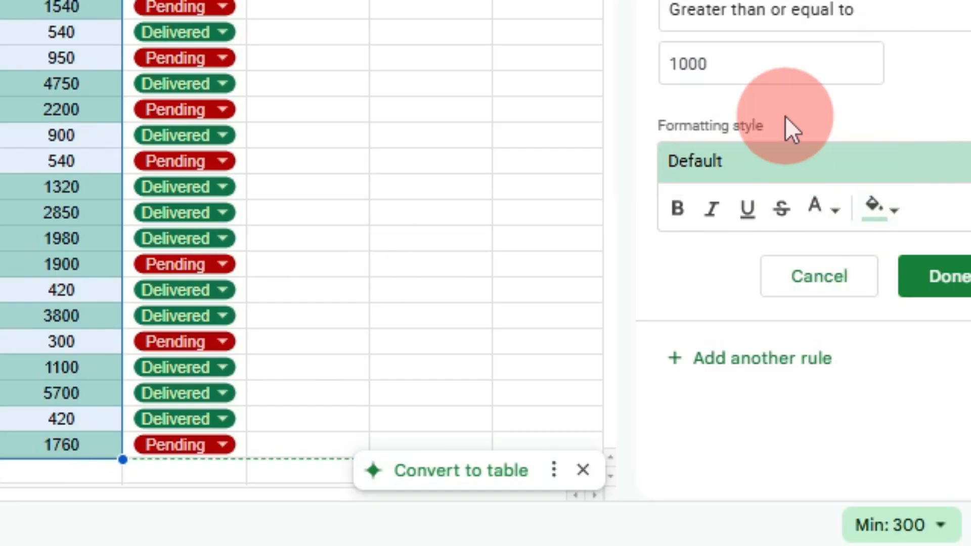
Give the rule the standard red fill color, save it, and check the highlighted Total Sale values
left_click(886, 222)
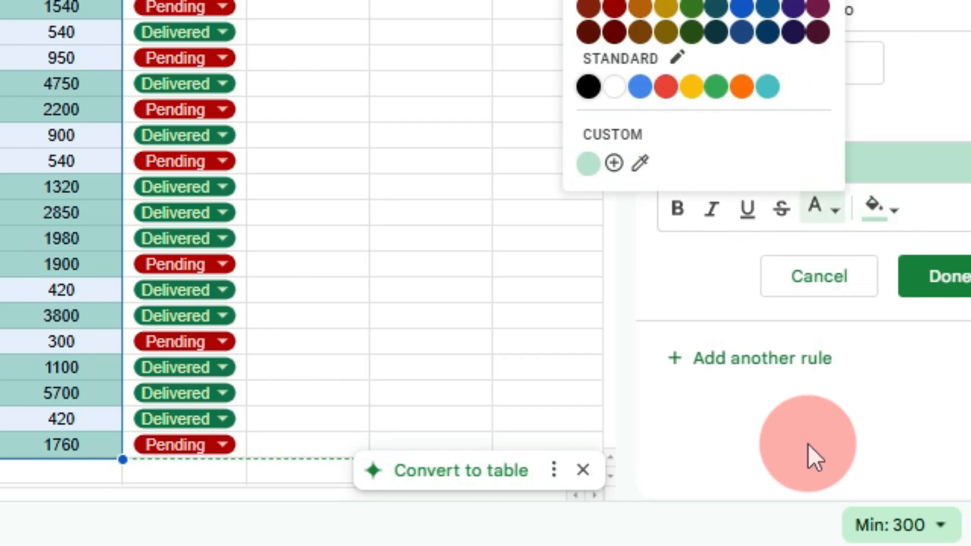
left_click(863, 207)
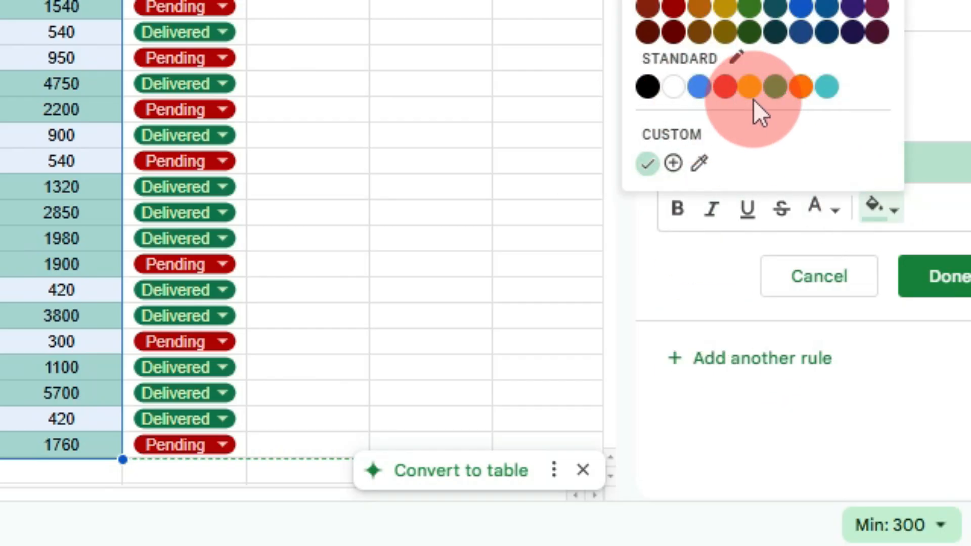
left_click(727, 91)
left_click(923, 279)
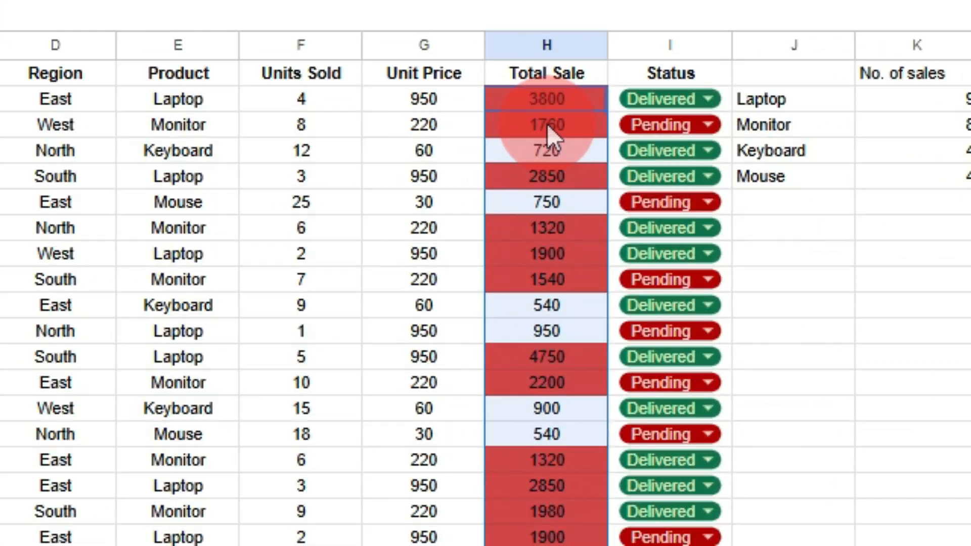
left_click(516, 198)
scroll(515, 214, "down", 8)
scroll(515, 214, "up", 8)
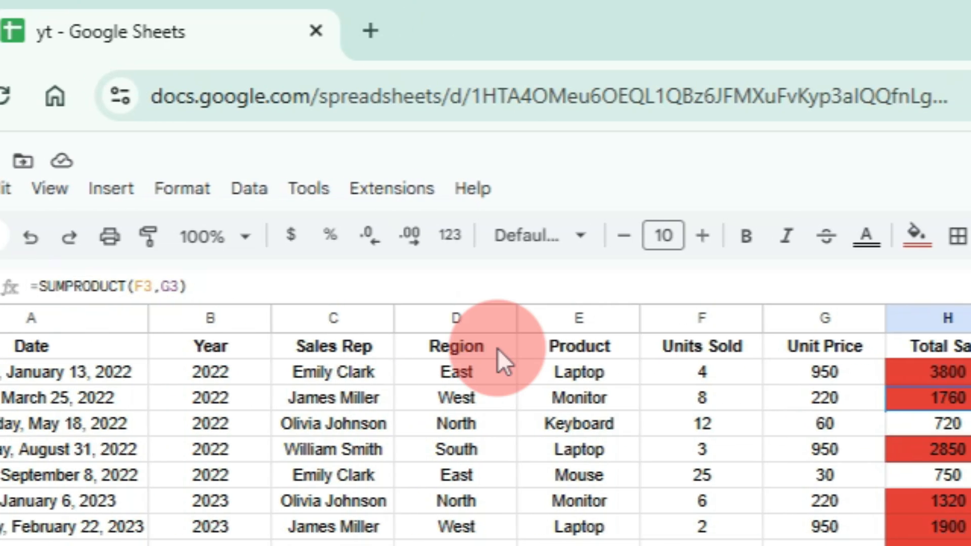
Create a filter on the sales table's header row, from Date through Status
left_click_drag(32, 346, 315, 353)
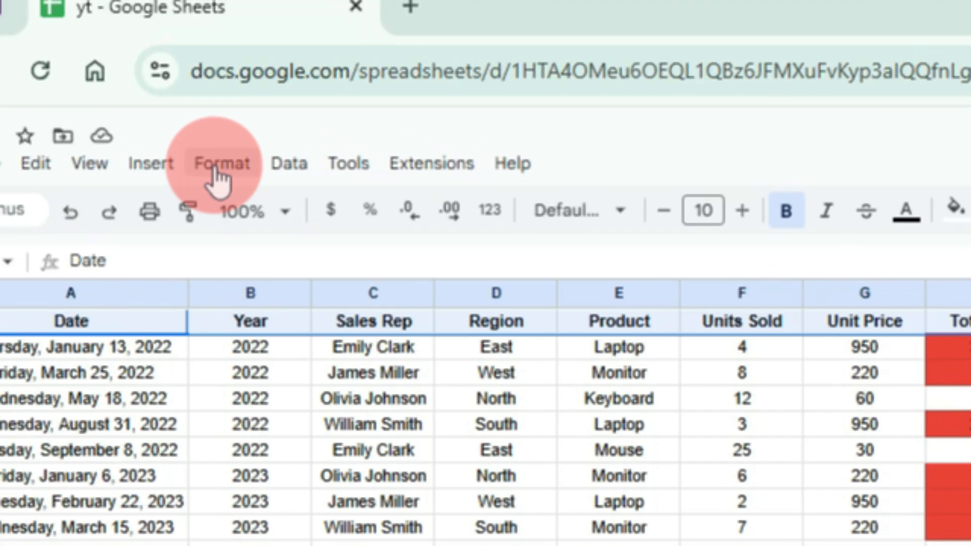
left_click(217, 177)
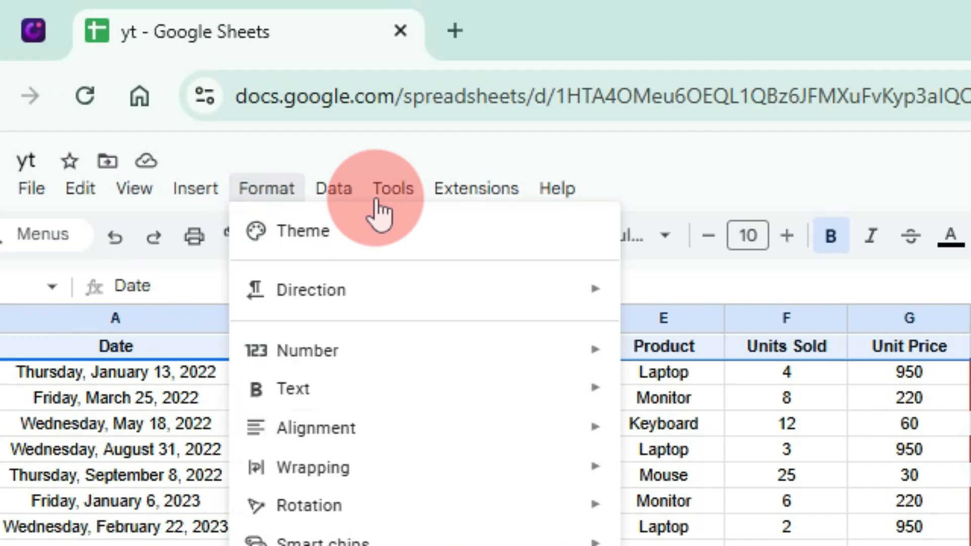
left_click(289, 166)
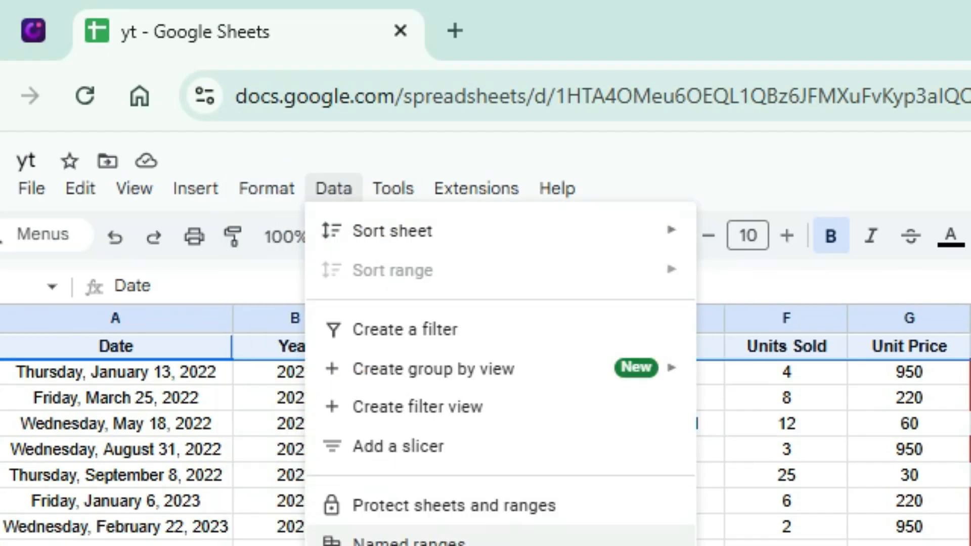
key("Escape")
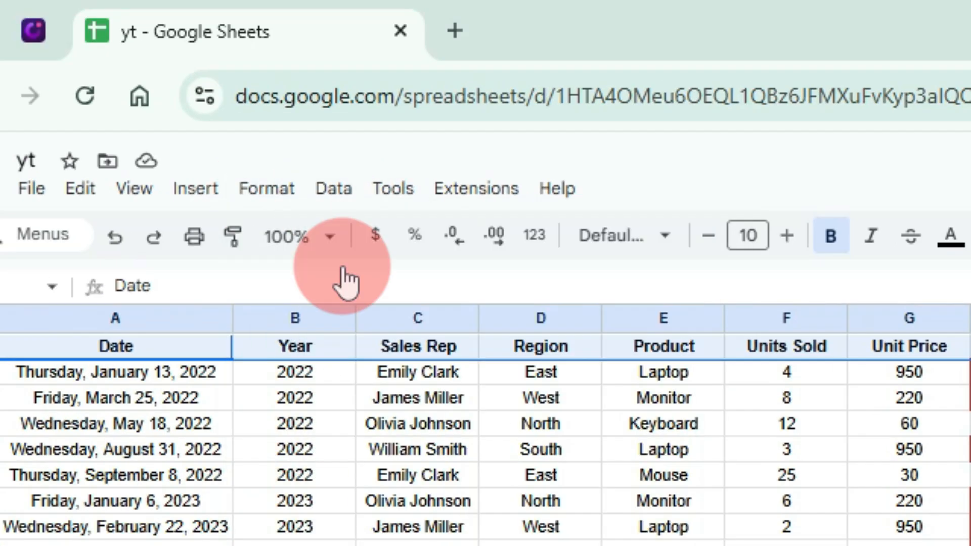
left_click(333, 191)
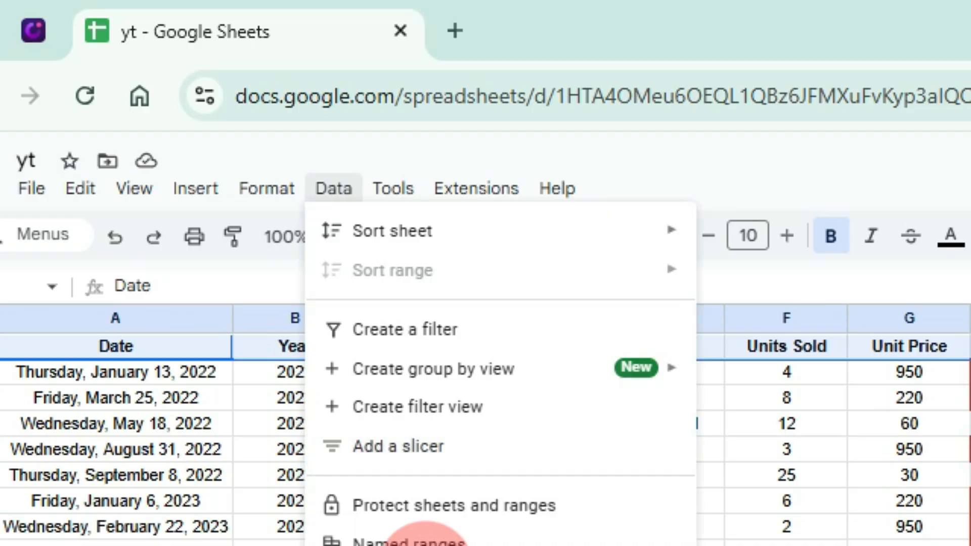
left_click(469, 341)
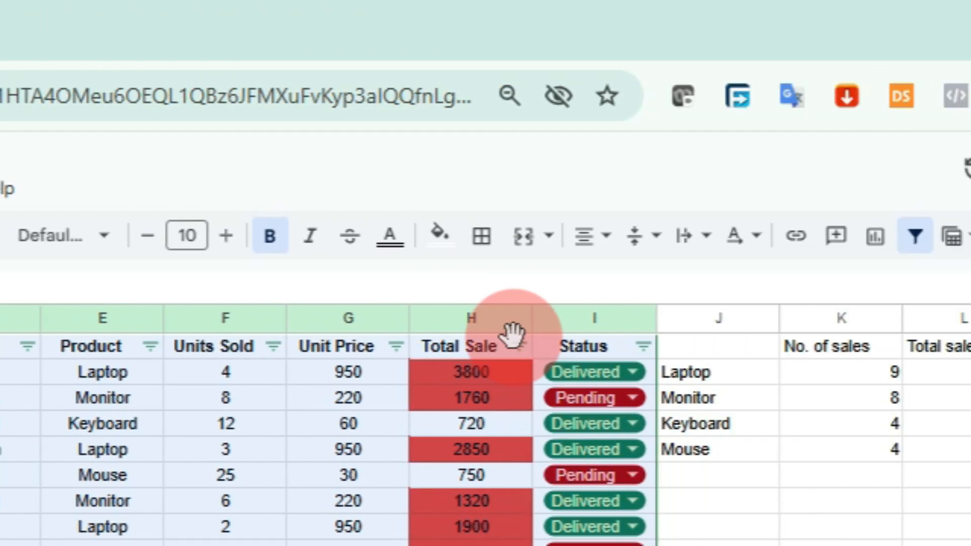
Filter the Total Sale column by fill color #EA4335 and select the values in the filtered rows
left_click(108, 348)
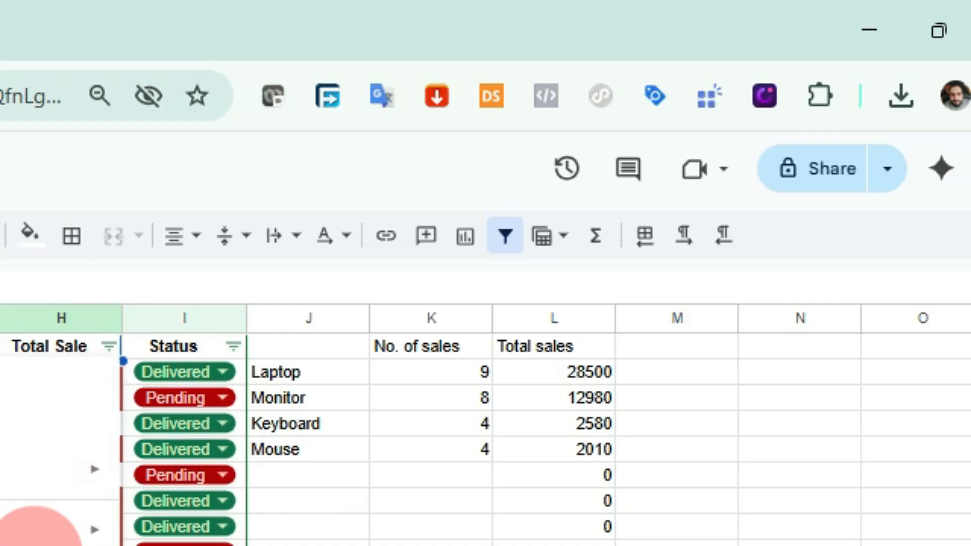
mouse_move(48, 532)
mouse_move(172, 545)
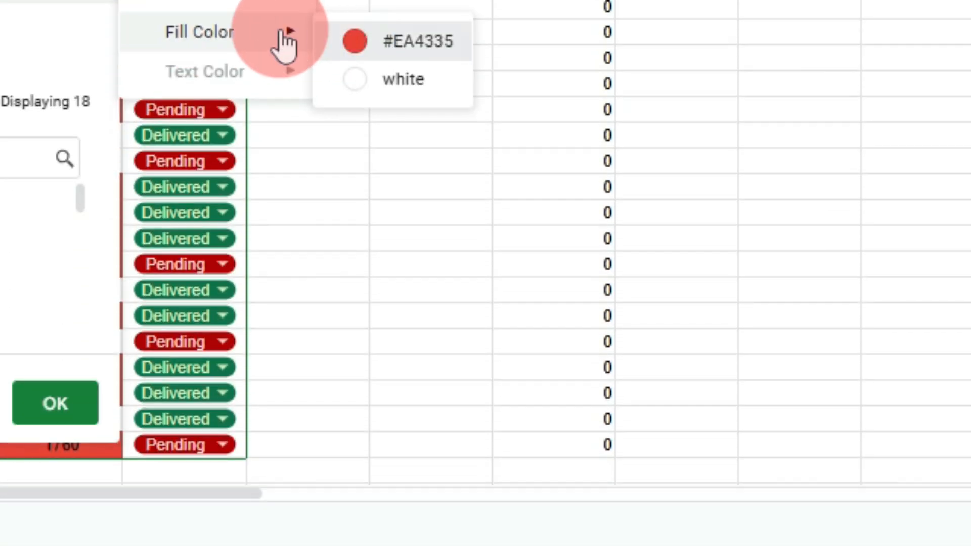
left_click(364, 545)
left_click_drag(423, 100, 728, 330)
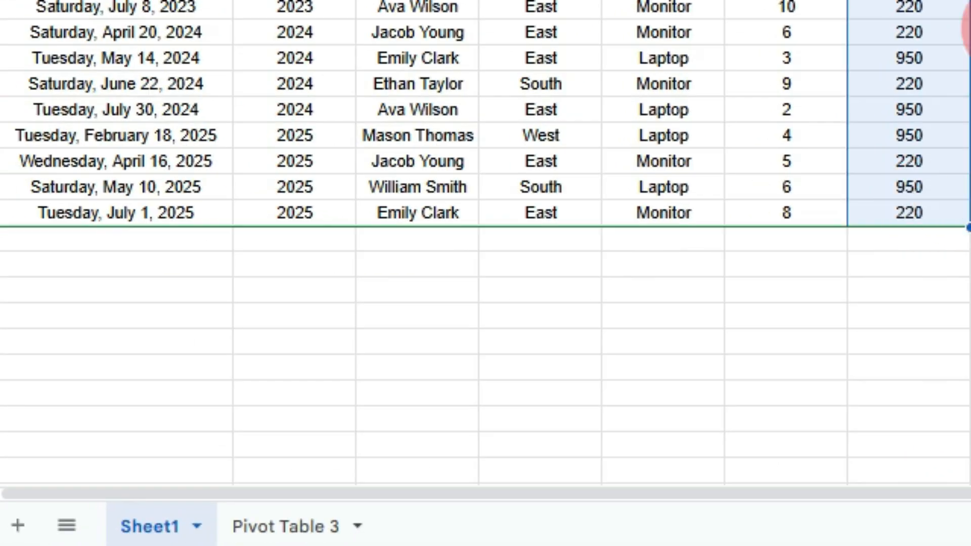